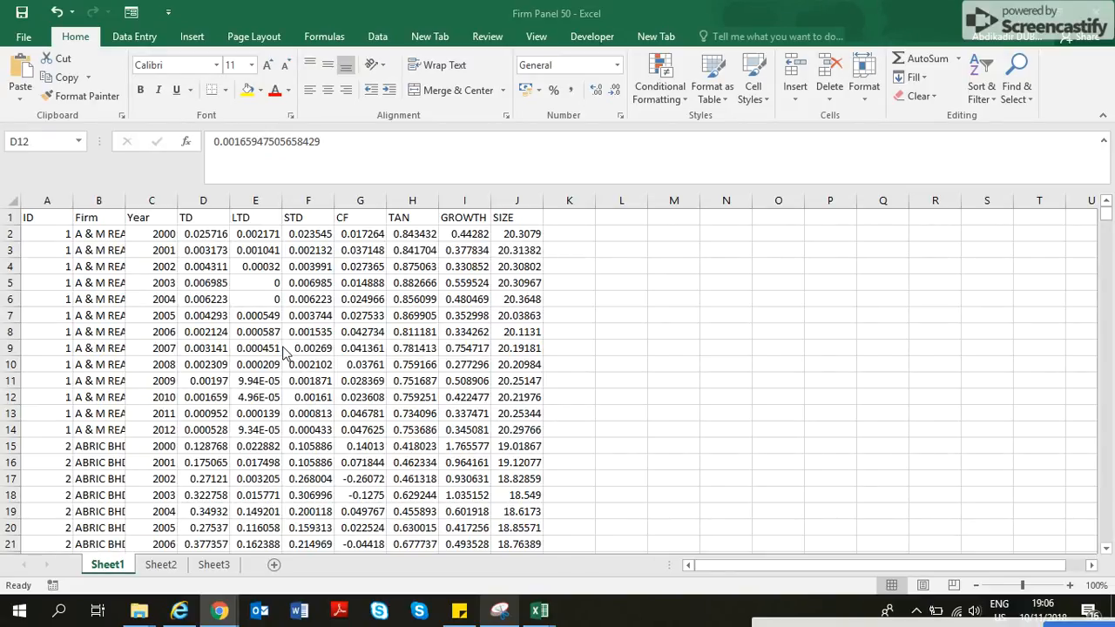
left_click(107, 234)
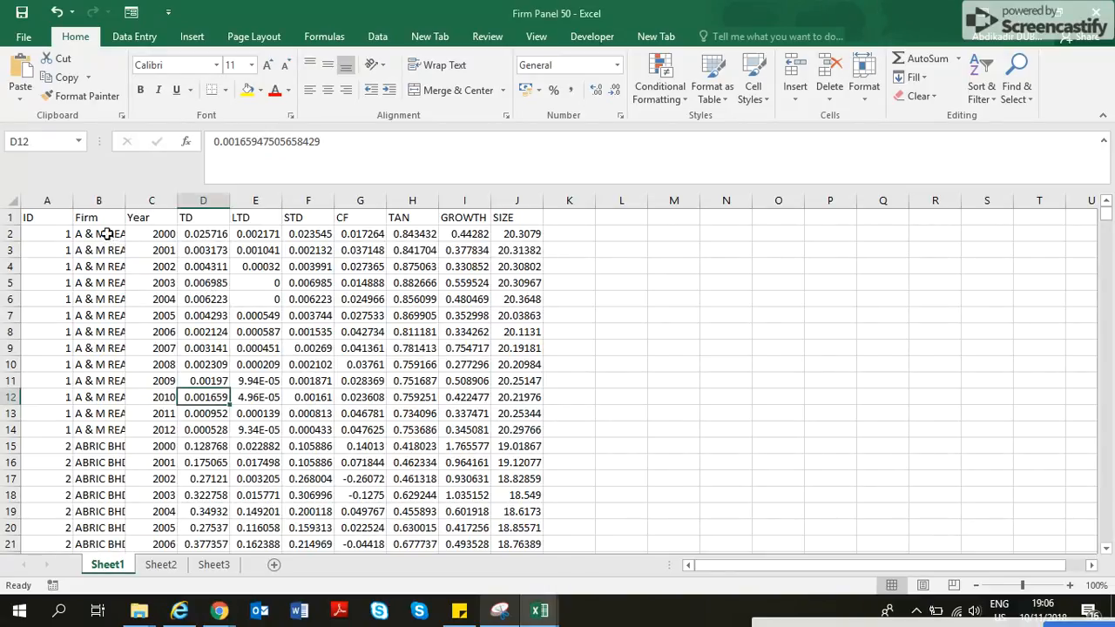
left_click_drag(94, 219, 503, 317)
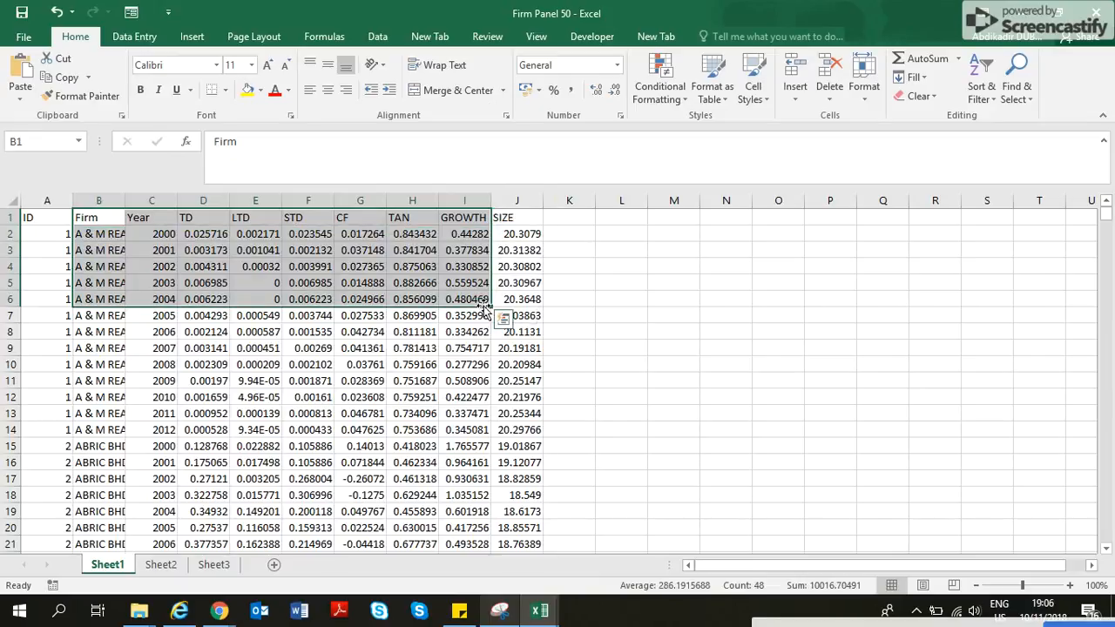
left_click(447, 411)
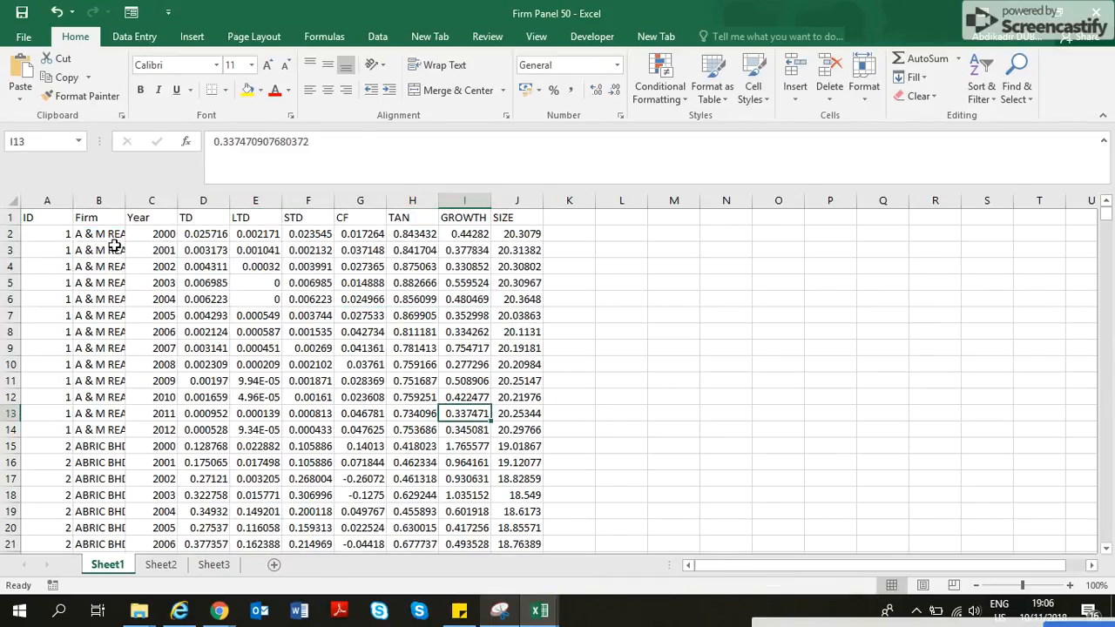
left_click_drag(573, 266, 725, 348)
left_click(726, 413)
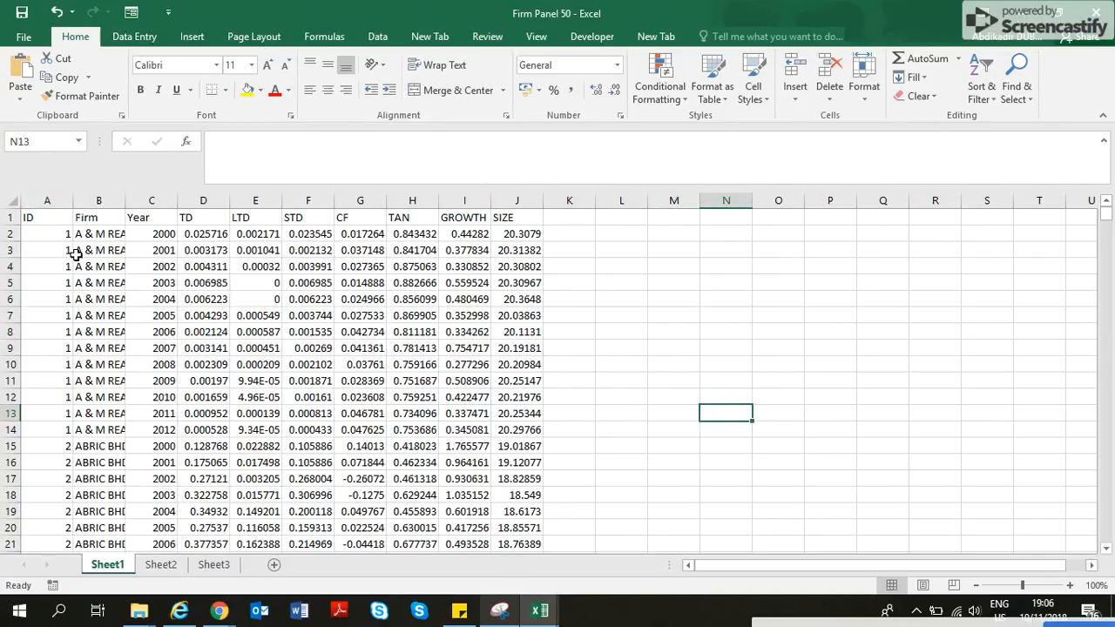
Apply all borders to the whole data range A1:J651.
left_click_drag(29, 217, 513, 237)
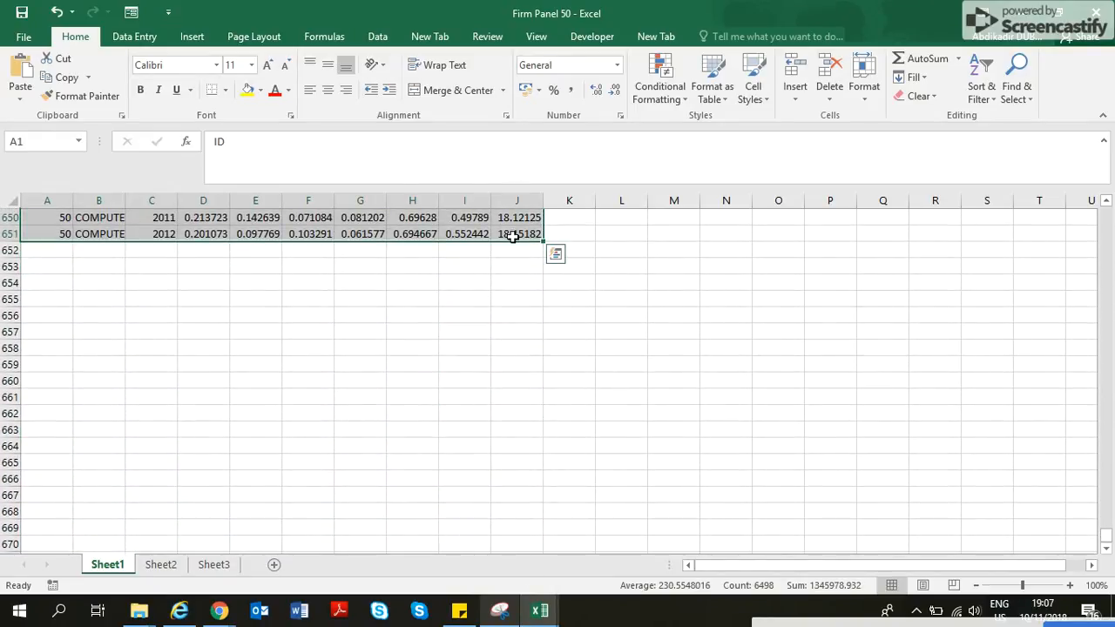
left_click(225, 93)
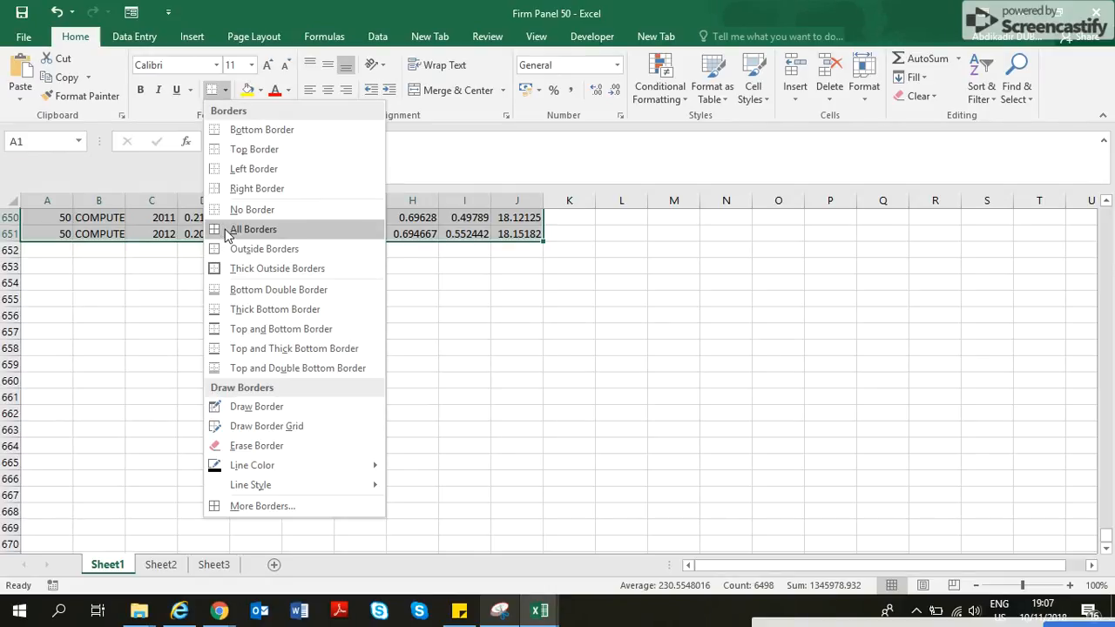
left_click(226, 234)
left_click(350, 345)
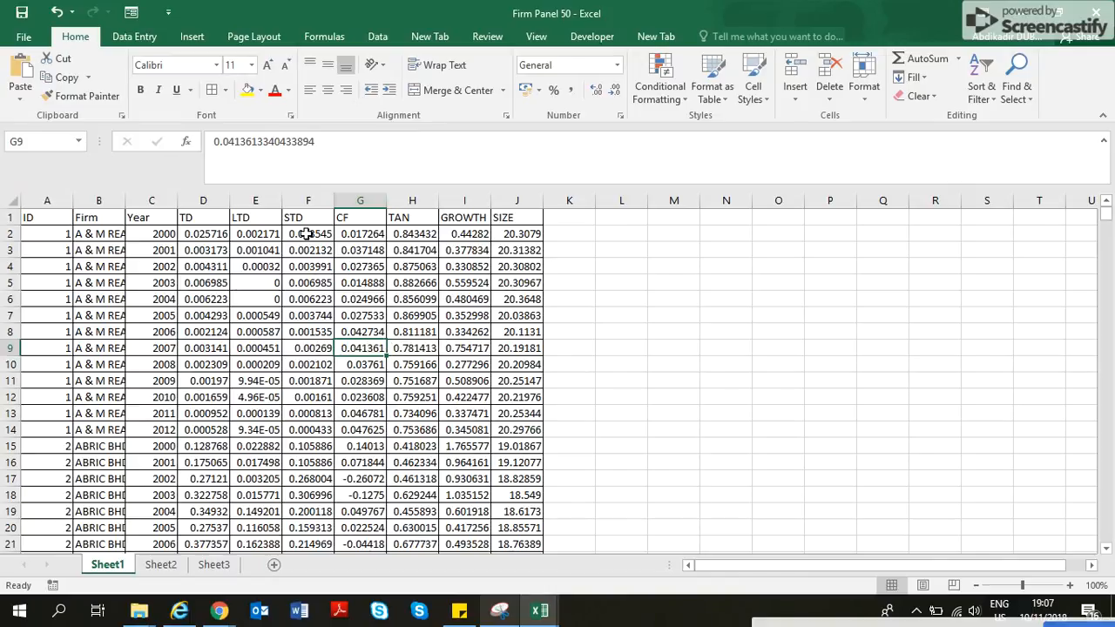
Make the header row A1:J1 bold and give it a fill colour.
left_click_drag(32, 216, 503, 218)
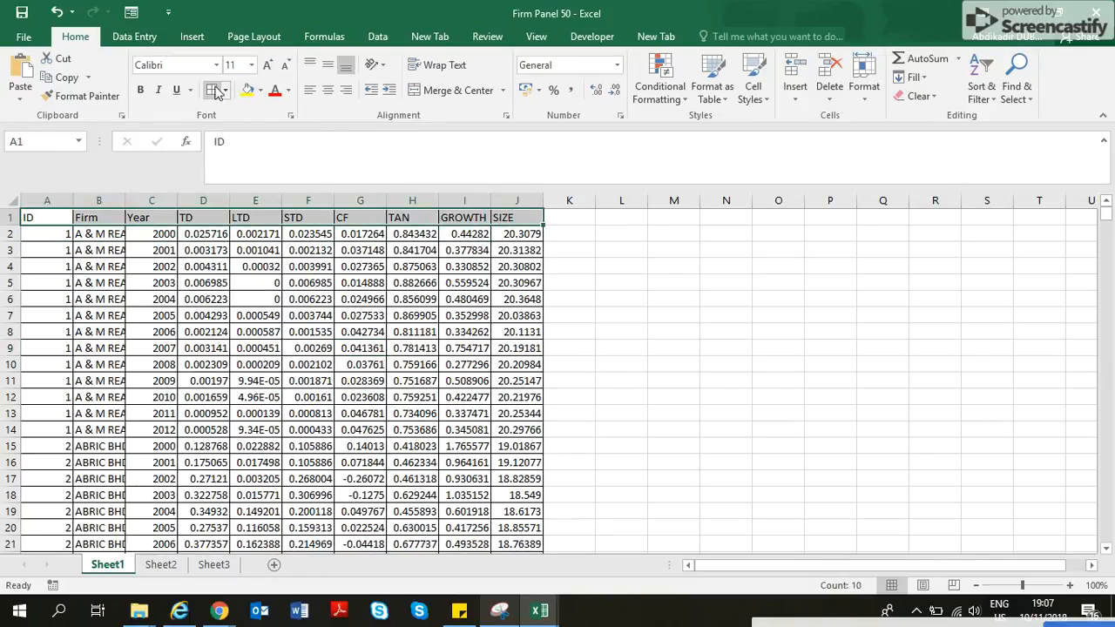
left_click(141, 90)
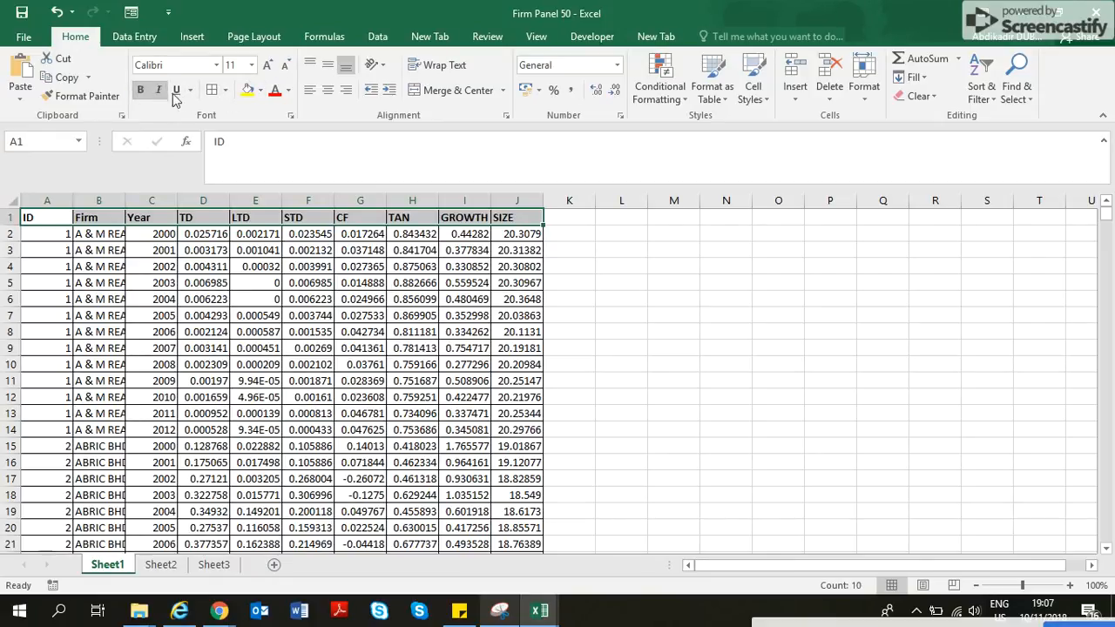
left_click(260, 90)
left_click(287, 147)
left_click(305, 332)
Undo the header row's fill and bold formatting and the borders on the data range.
key("ctrl+Home")
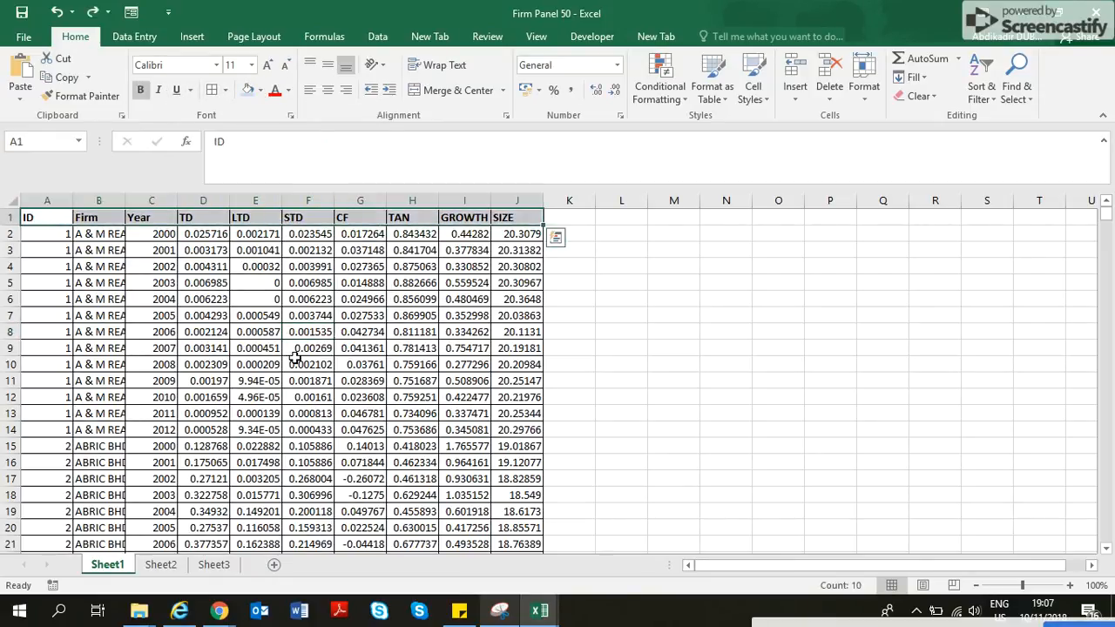
key("ctrl+a")
left_click(249, 353)
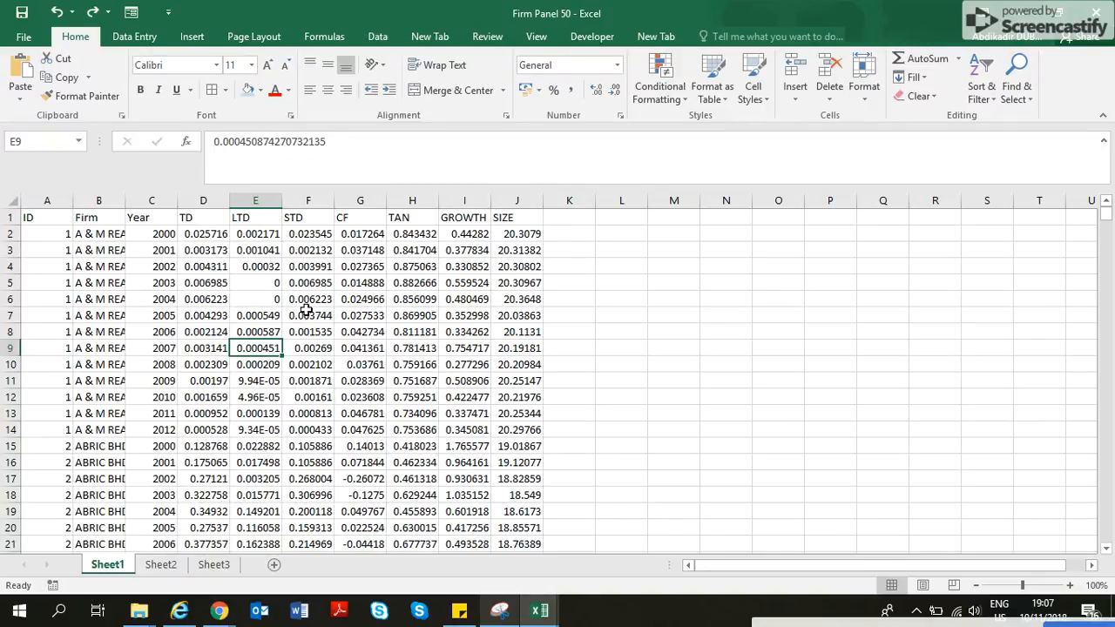
left_click(170, 298)
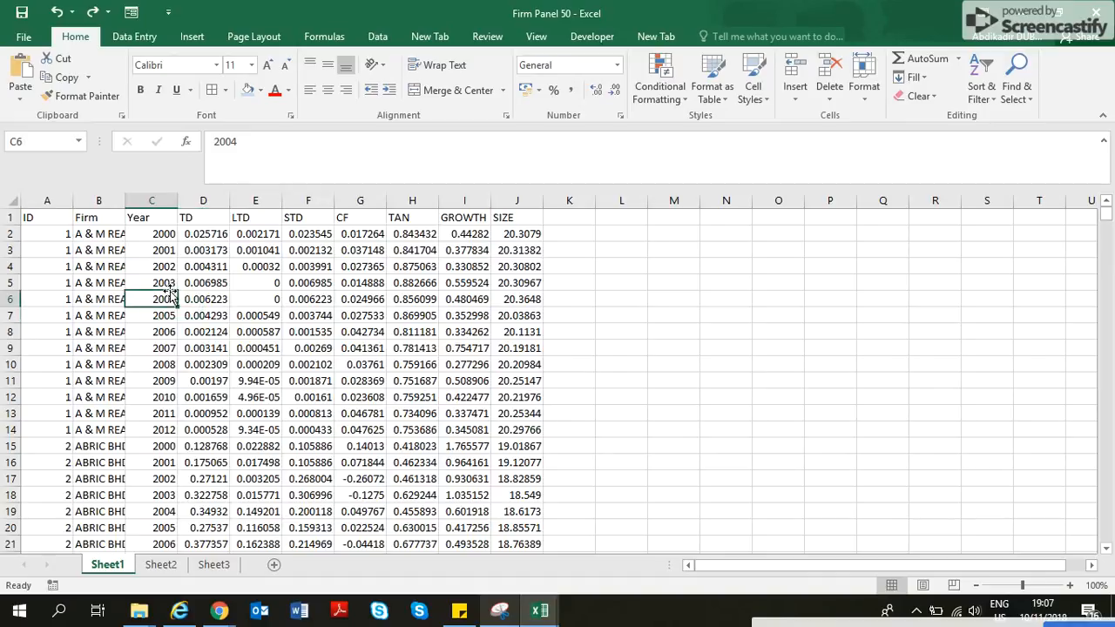
left_click(350, 368)
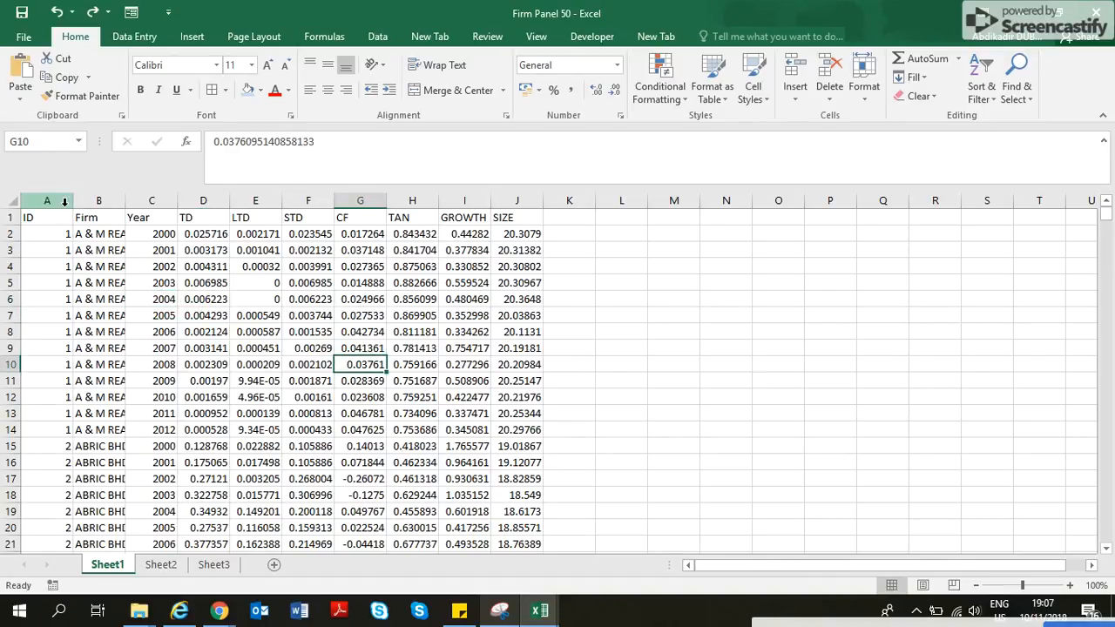
left_click_drag(26, 219, 518, 444)
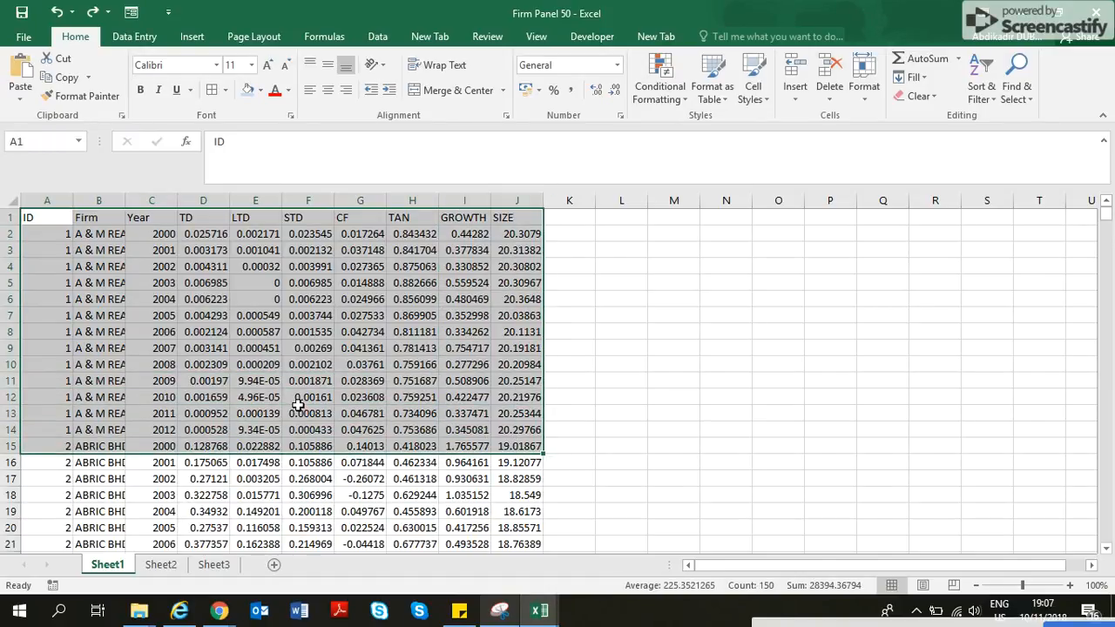
left_click(298, 411)
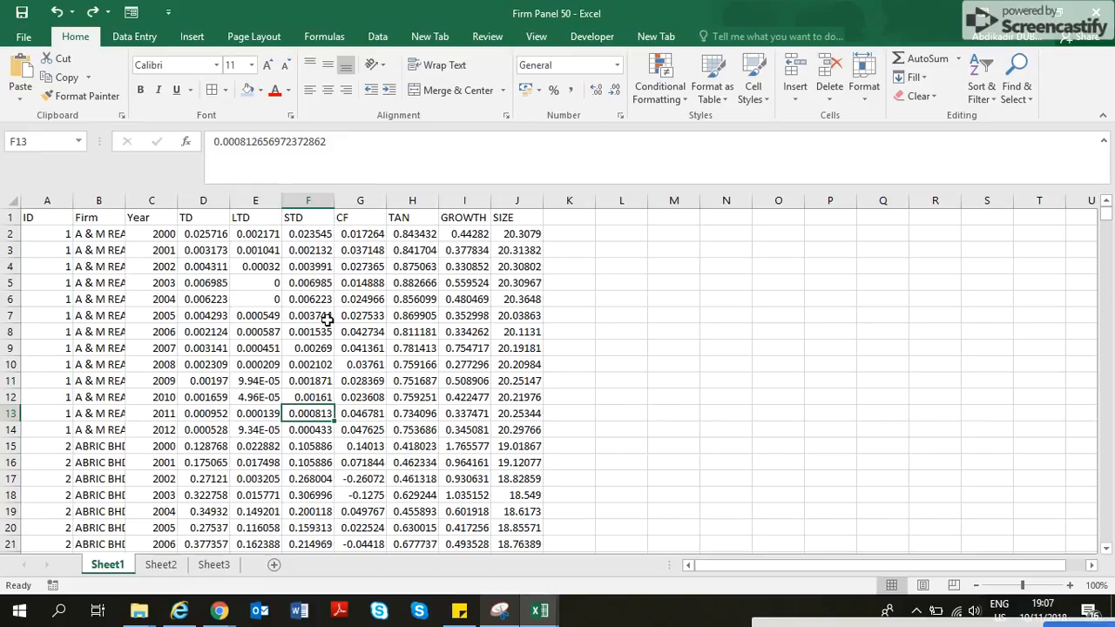
Convert the data range A1:J651 into a table, keeping the option that it has headers.
left_click(199, 336)
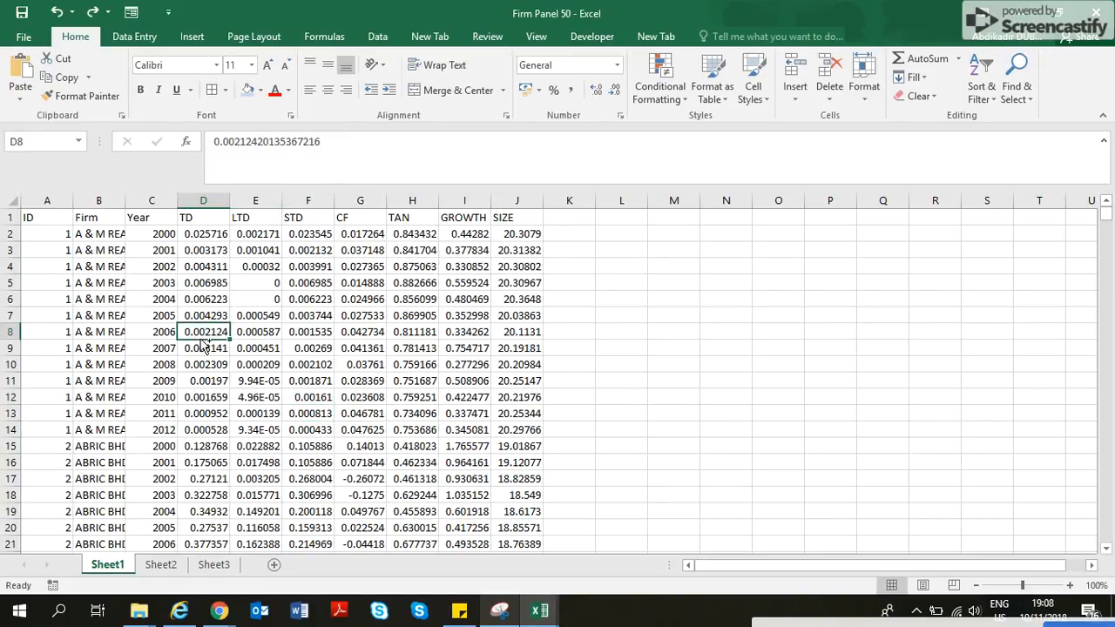
key("ctrl+t")
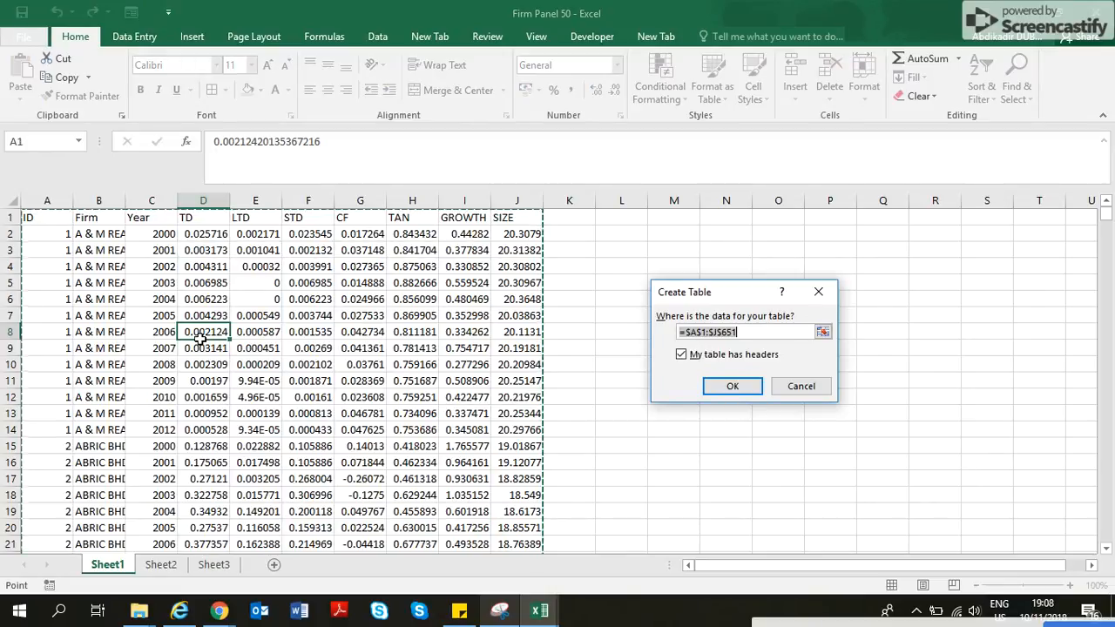
left_click_drag(716, 297, 623, 244)
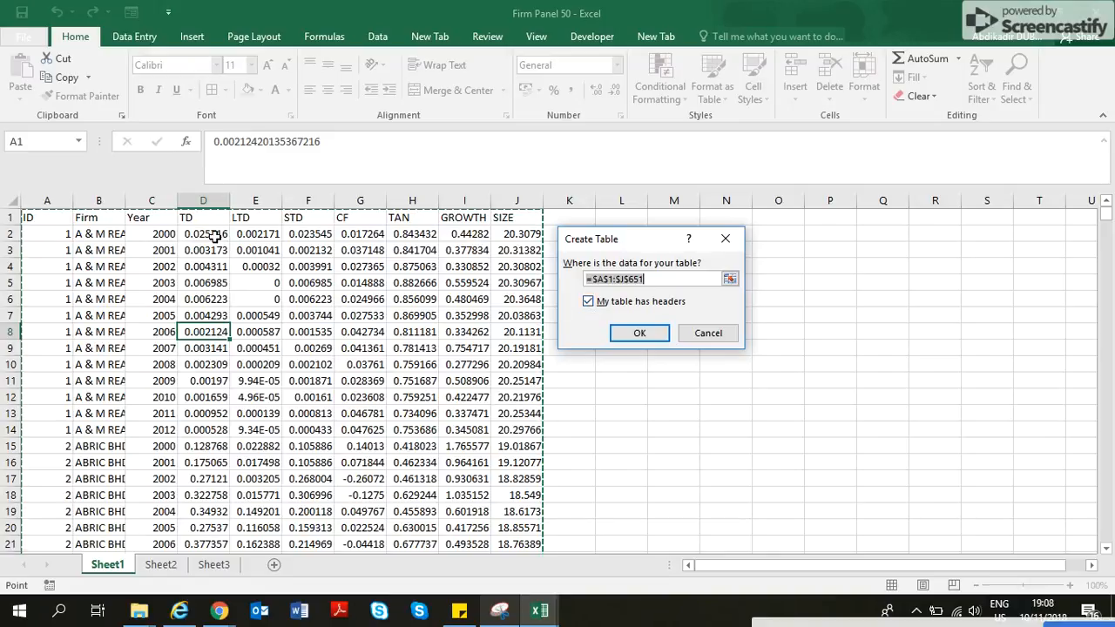
left_click(635, 333)
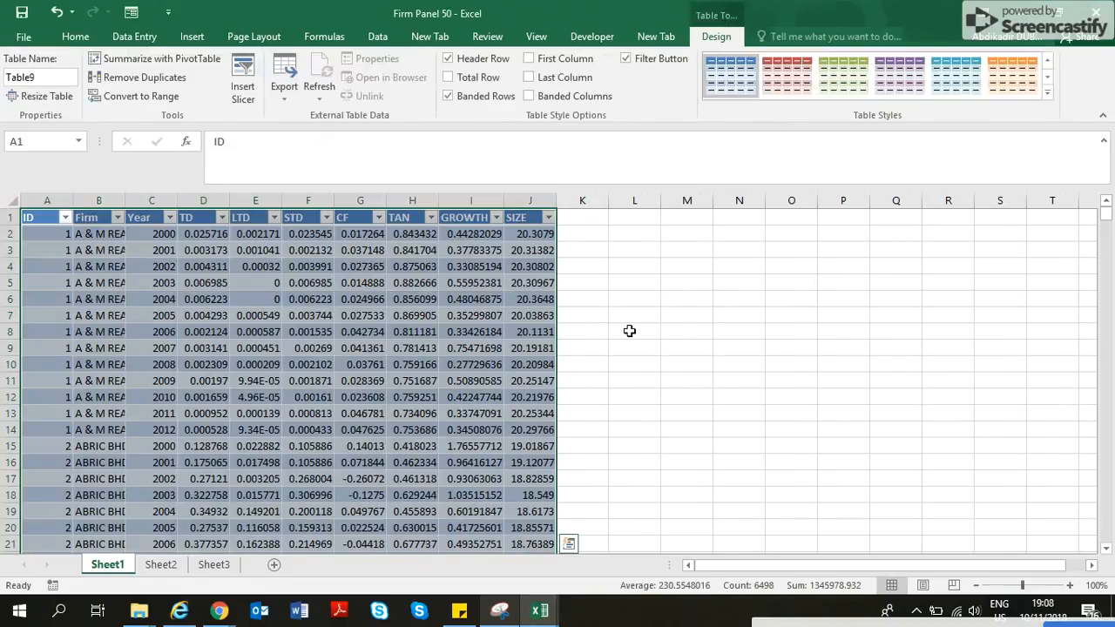
left_click(460, 345)
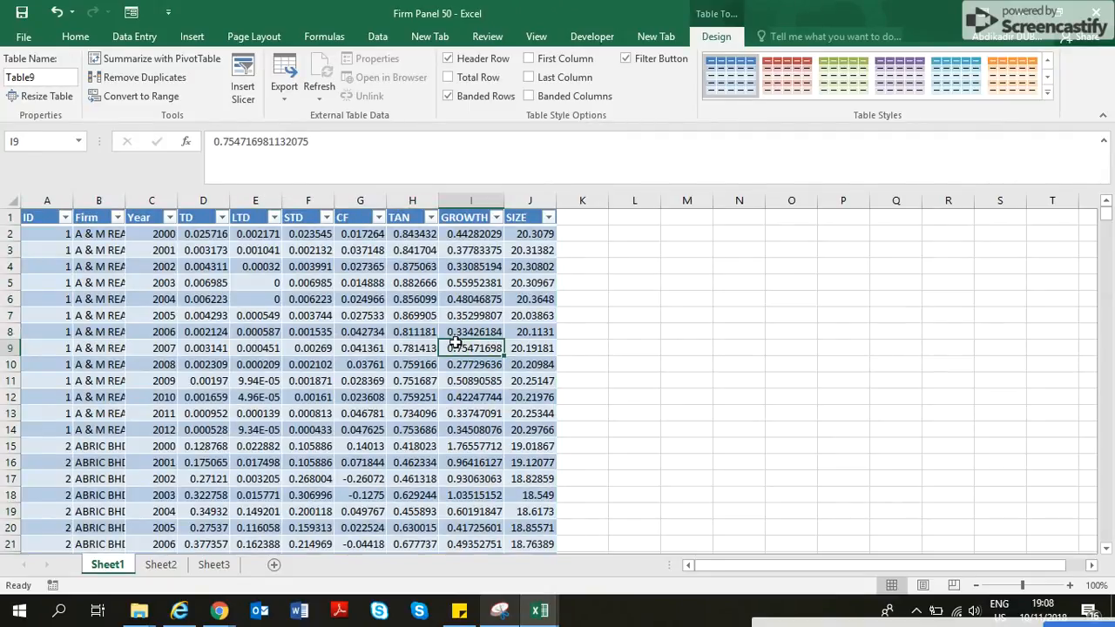
left_click(359, 398)
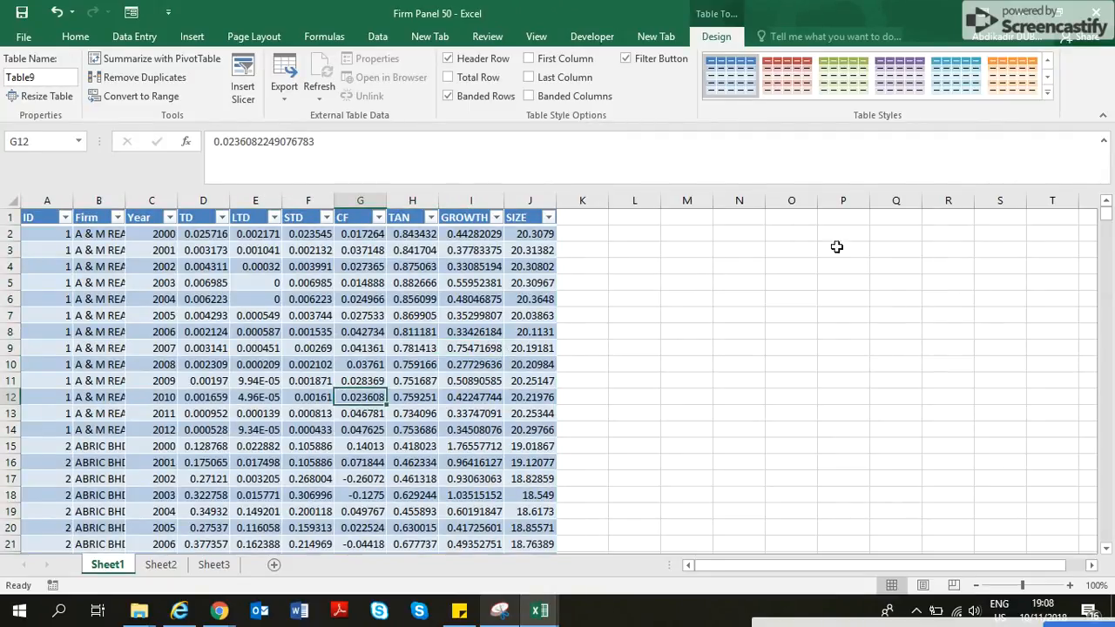
Examine the formatted table from its header row down to its last record and back.
left_click_drag(1105, 216, 1112, 160)
left_click(344, 362)
left_click(332, 413)
left_click(296, 300)
left_click_drag(1110, 220, 1100, 565)
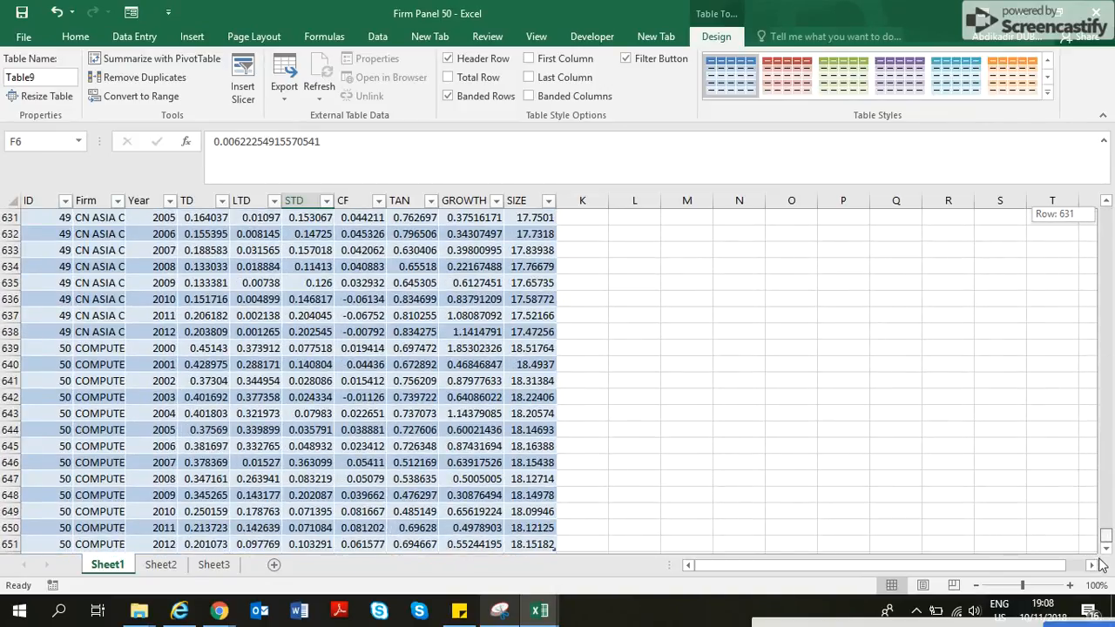
left_click(1106, 549)
left_click(1106, 549)
left_click(1107, 549)
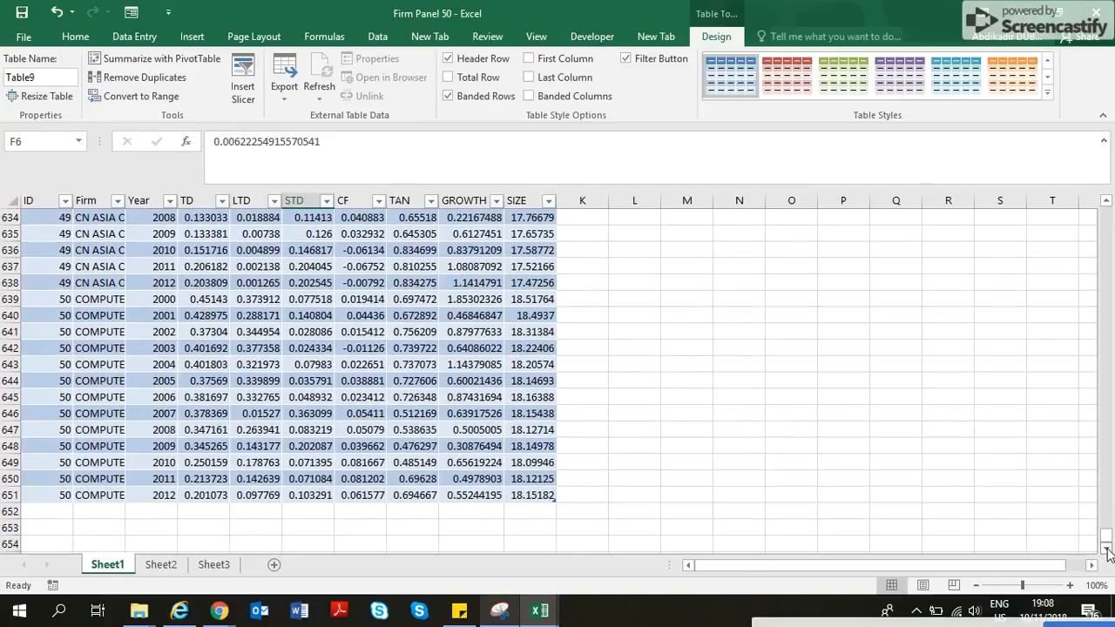
left_click_drag(1106, 537, 1105, 213)
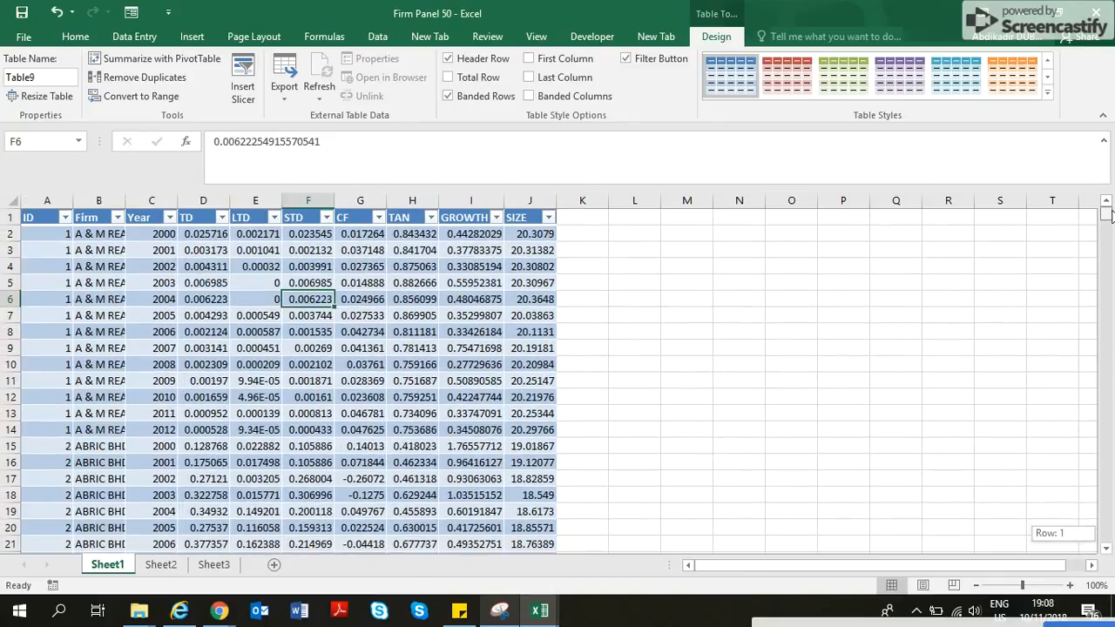
Undo the conversion of the data range into a table.
key("ctrl+z")
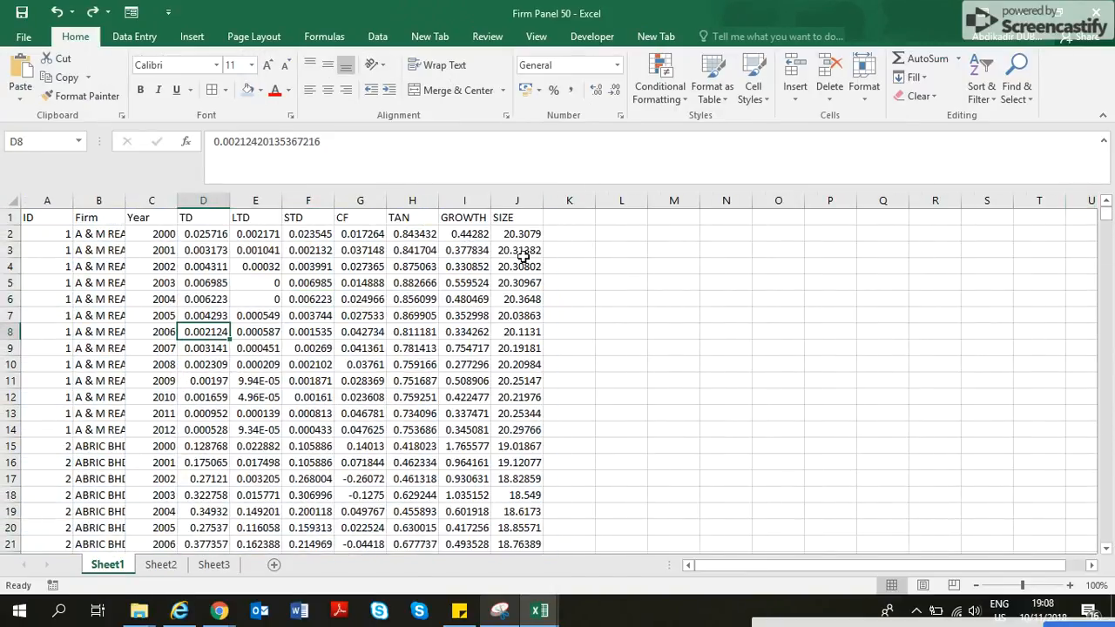
left_click(255, 316)
left_click(222, 381)
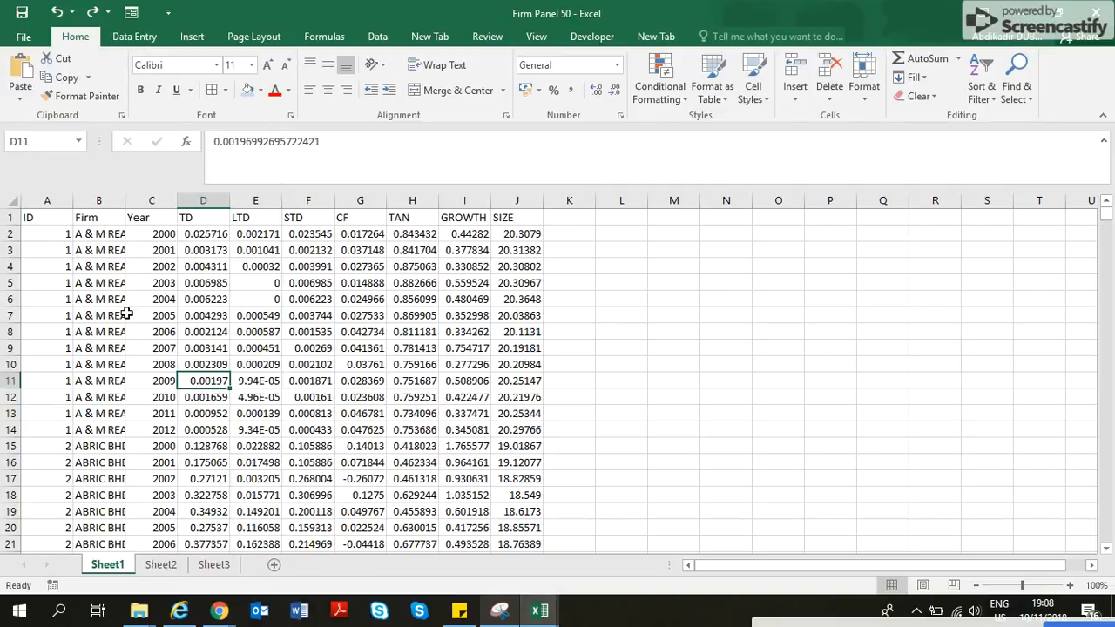
left_click(128, 315)
left_click(234, 358)
left_click(299, 267)
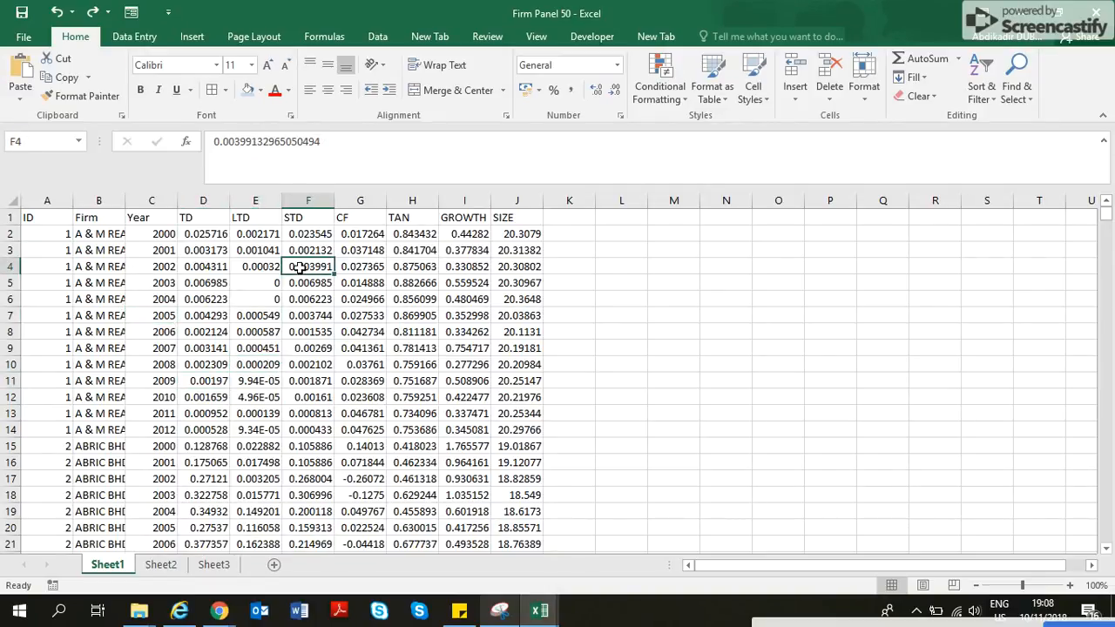
left_click(248, 219)
Try converting the range A1:J651 into a table with the headers option turned off, and undo the conversion.
left_click(222, 327)
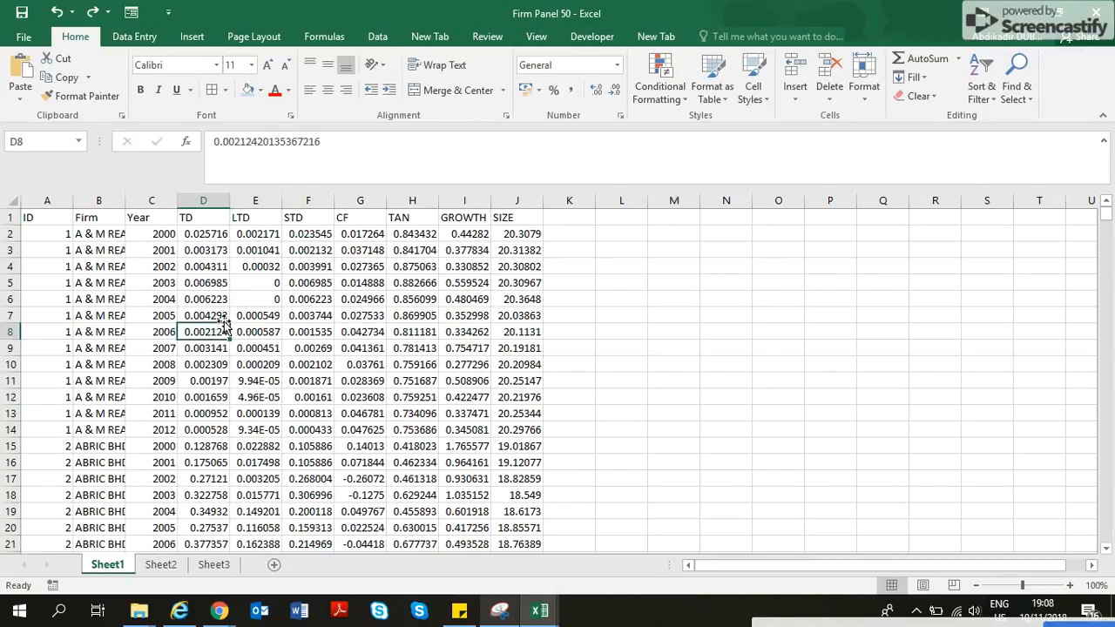
key("ctrl+t")
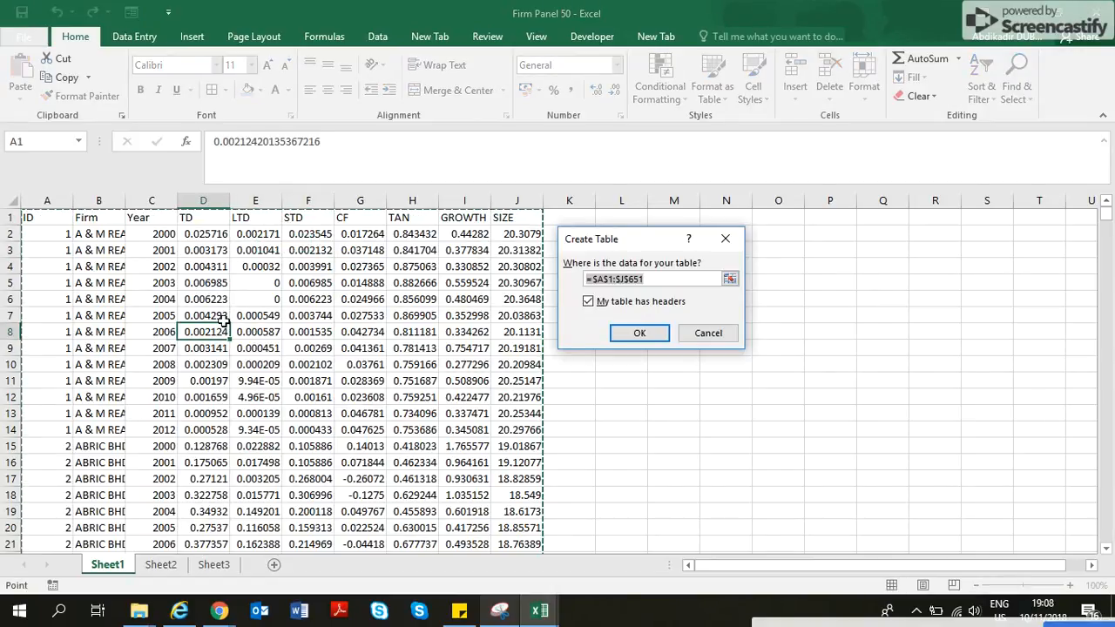
left_click(588, 302)
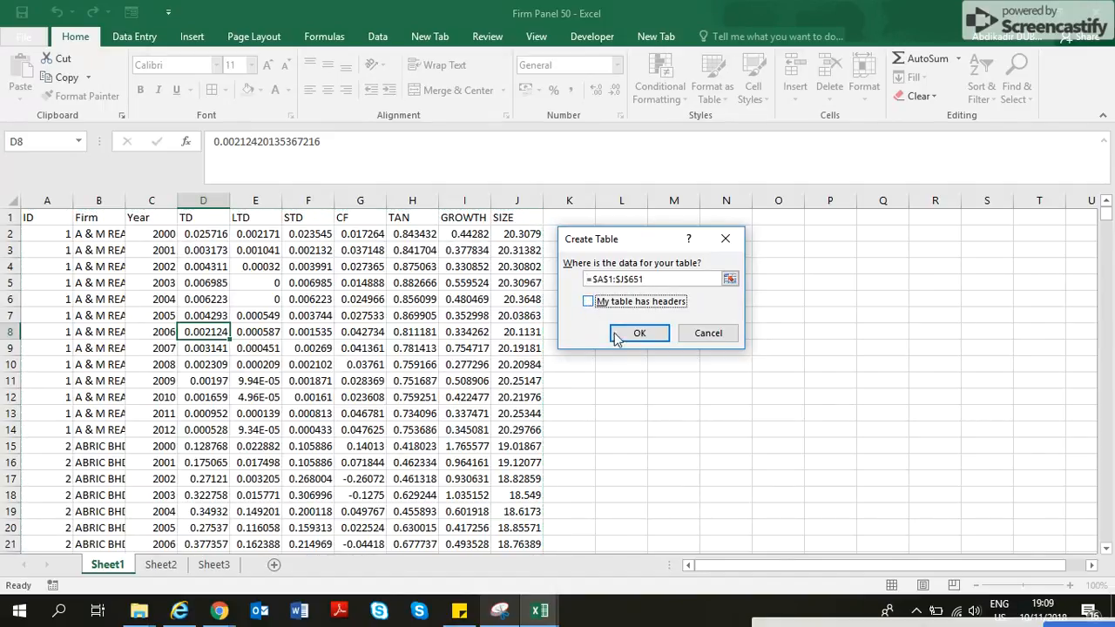
left_click(633, 335)
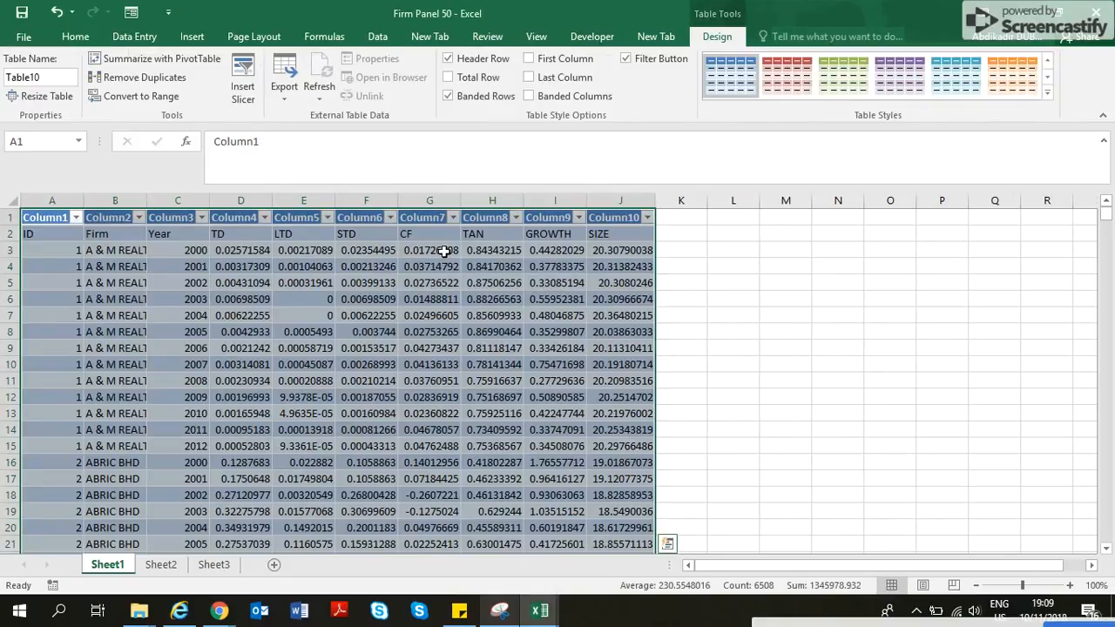
left_click(33, 218)
left_click(111, 281)
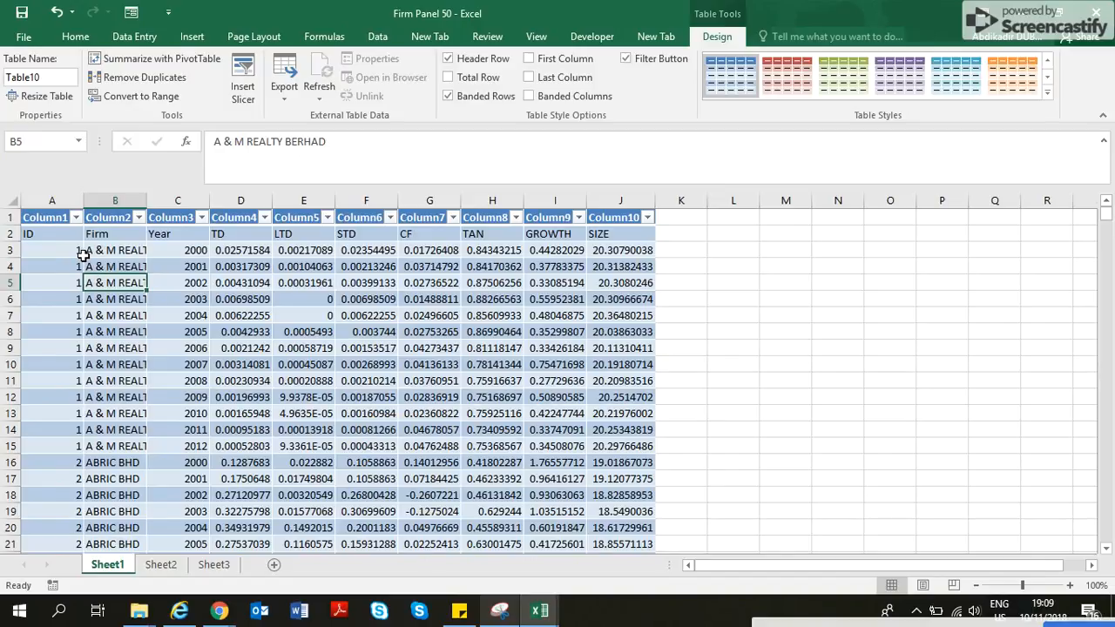
key("ctrl+z")
Create a table from the range A1:J651 with the first row used as headers.
key("ctrl+t")
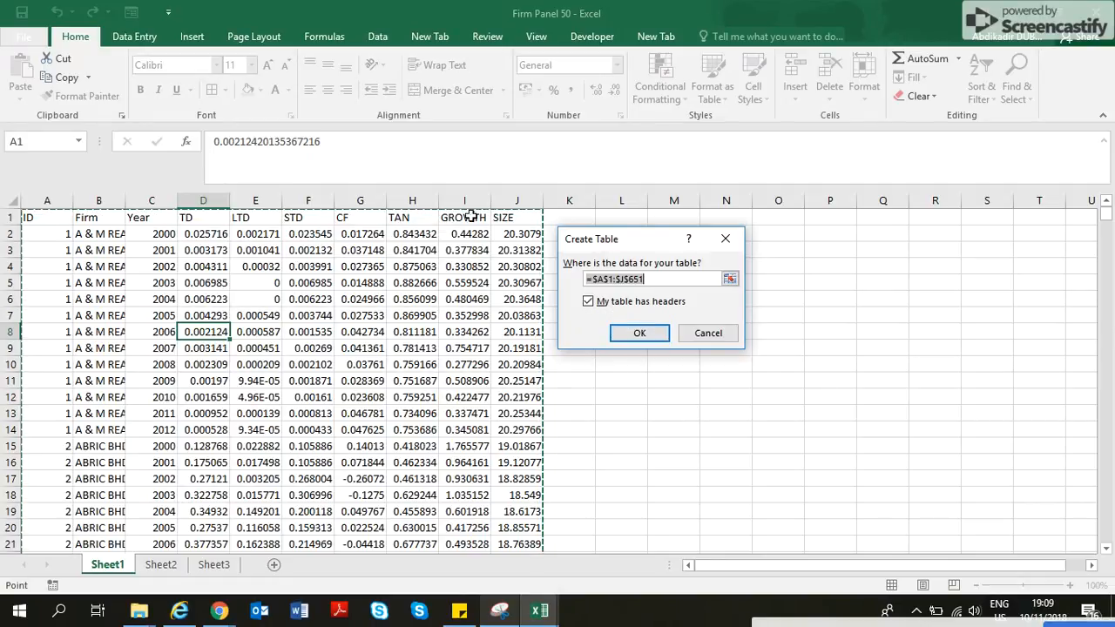
left_click(634, 333)
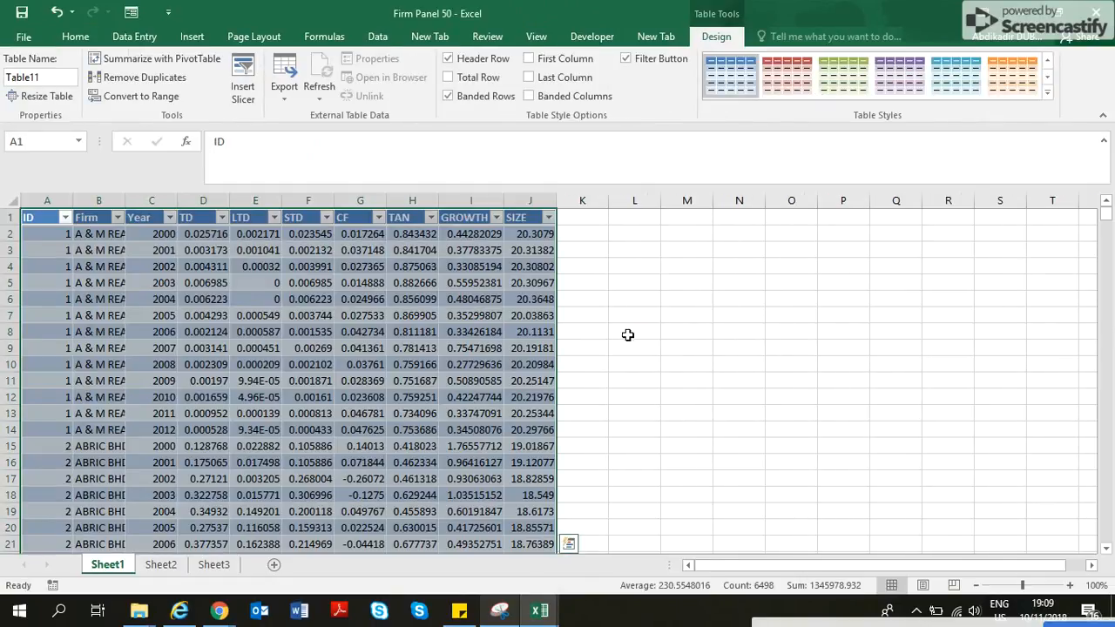
left_click(372, 351)
left_click(414, 413)
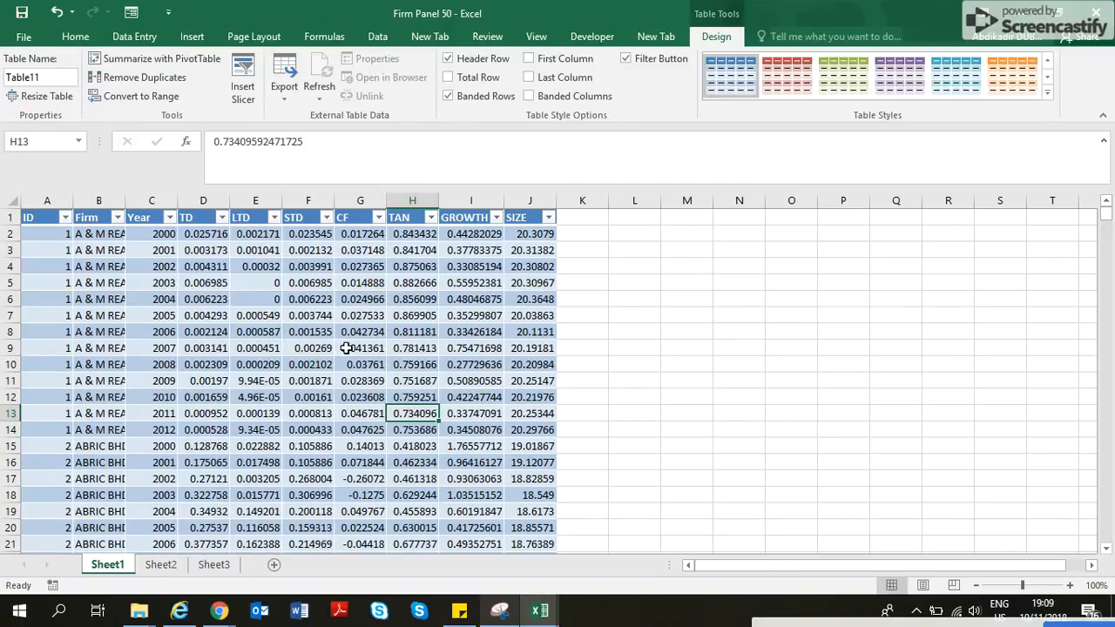
Examine the cut-off names in the Firm column by opening cell B4 to read its full content.
left_click(346, 348)
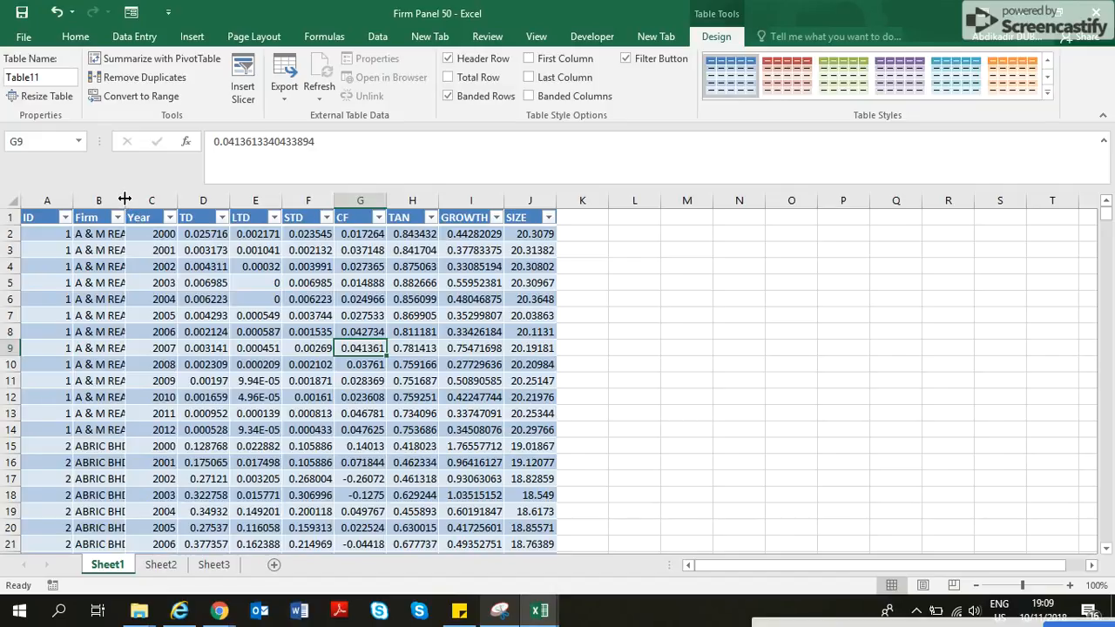
double_click(101, 269)
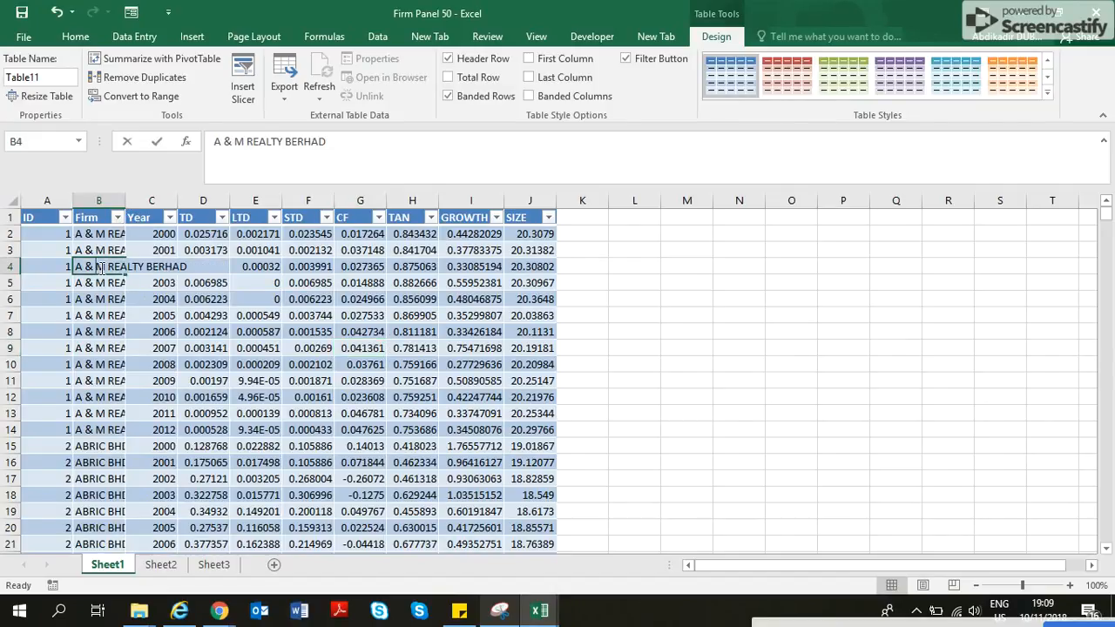
left_click(104, 329)
left_click(215, 333)
left_click(210, 296)
double_click(104, 266)
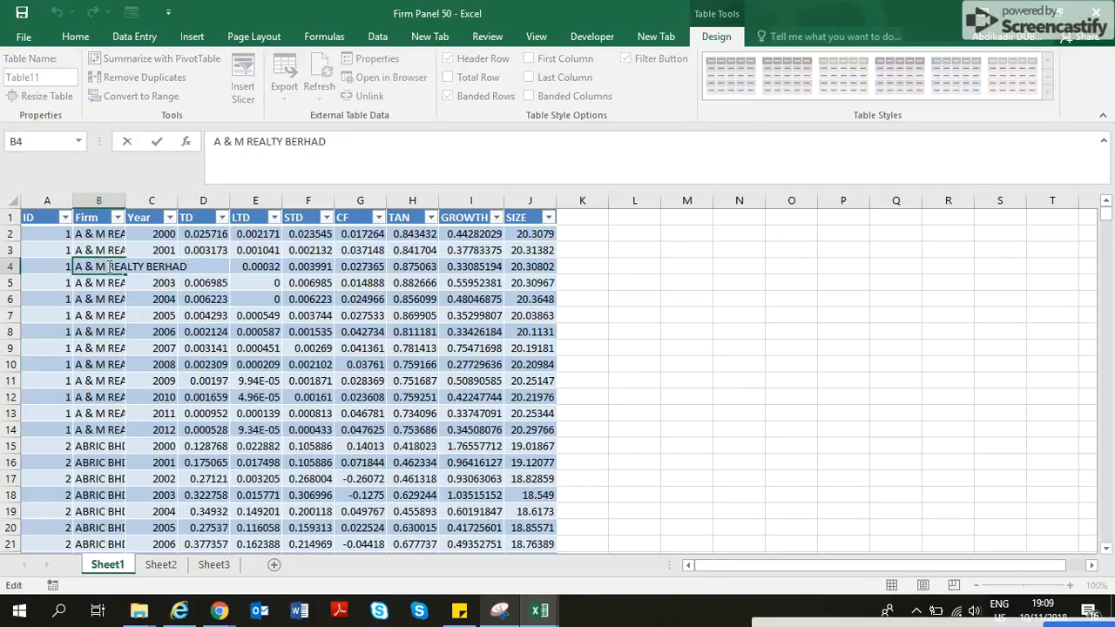
left_click(207, 348)
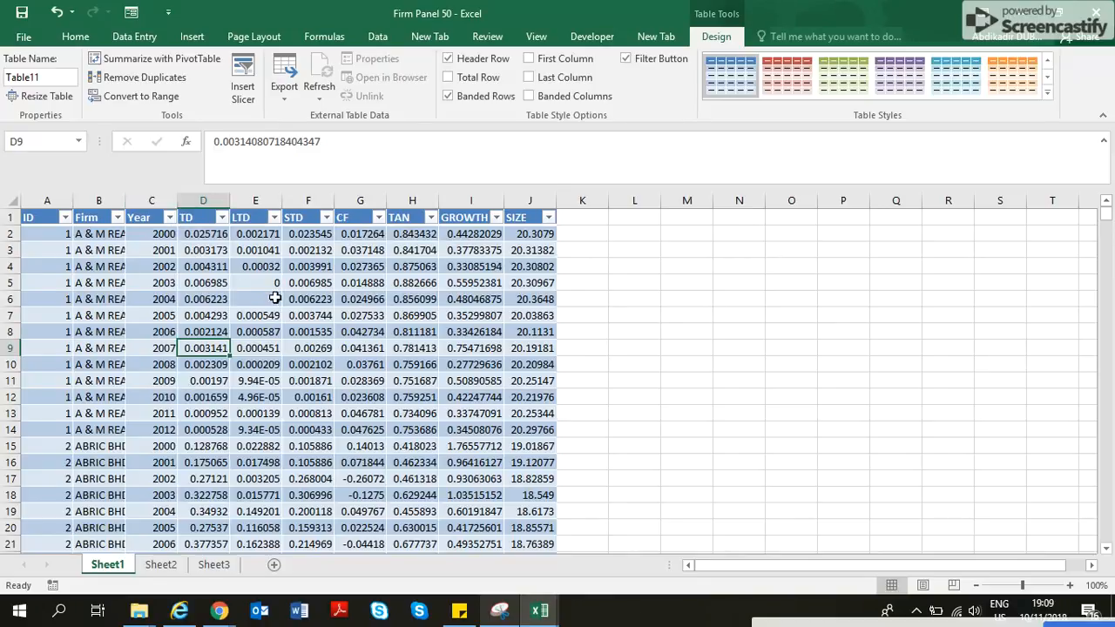
left_click(256, 267)
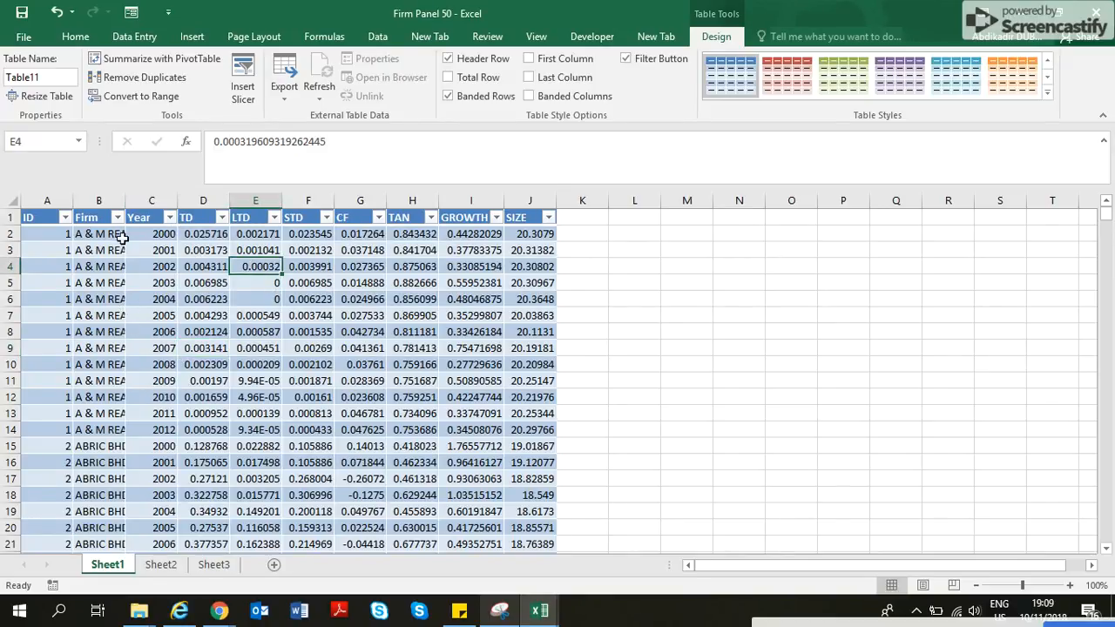
Try resizing the ID and Firm columns one at a time by hand.
left_click_drag(68, 197, 40, 197)
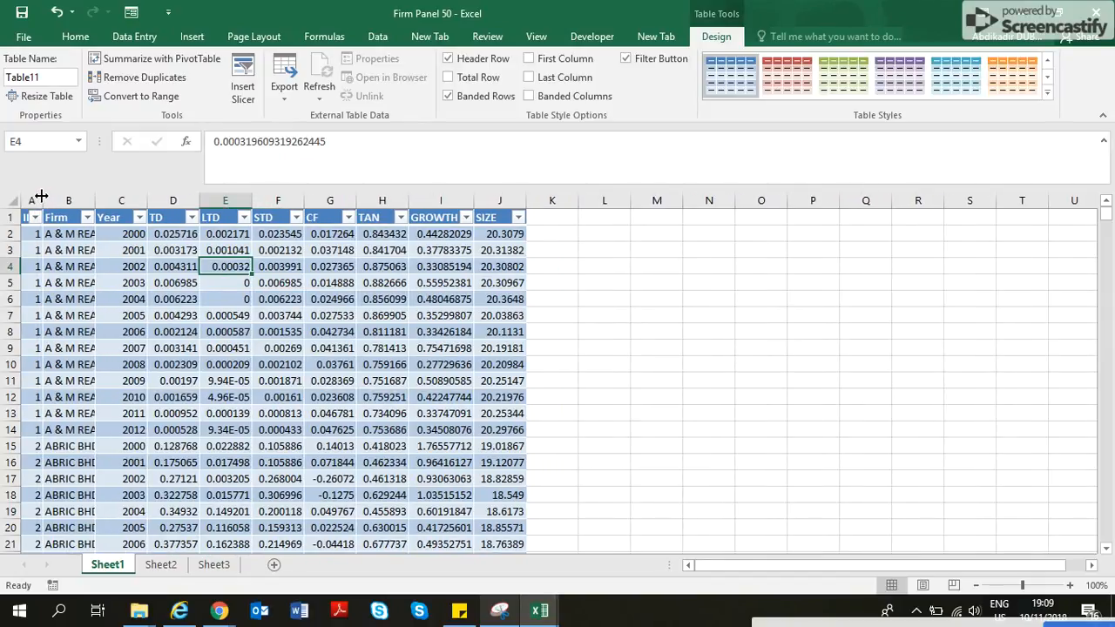
double_click(42, 197)
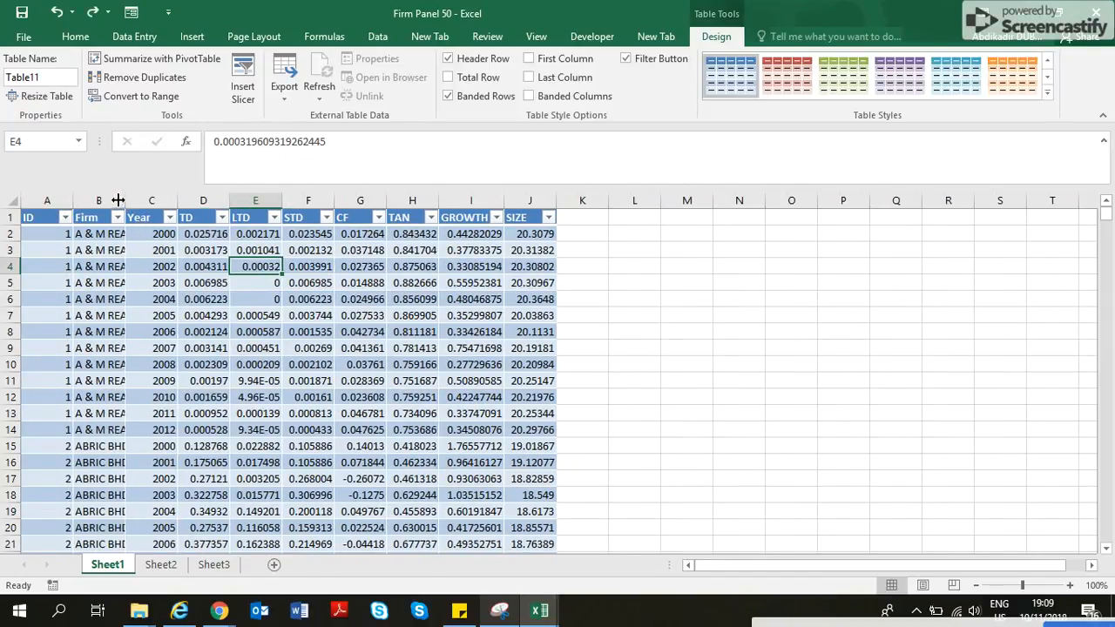
left_click_drag(117, 201, 114, 193)
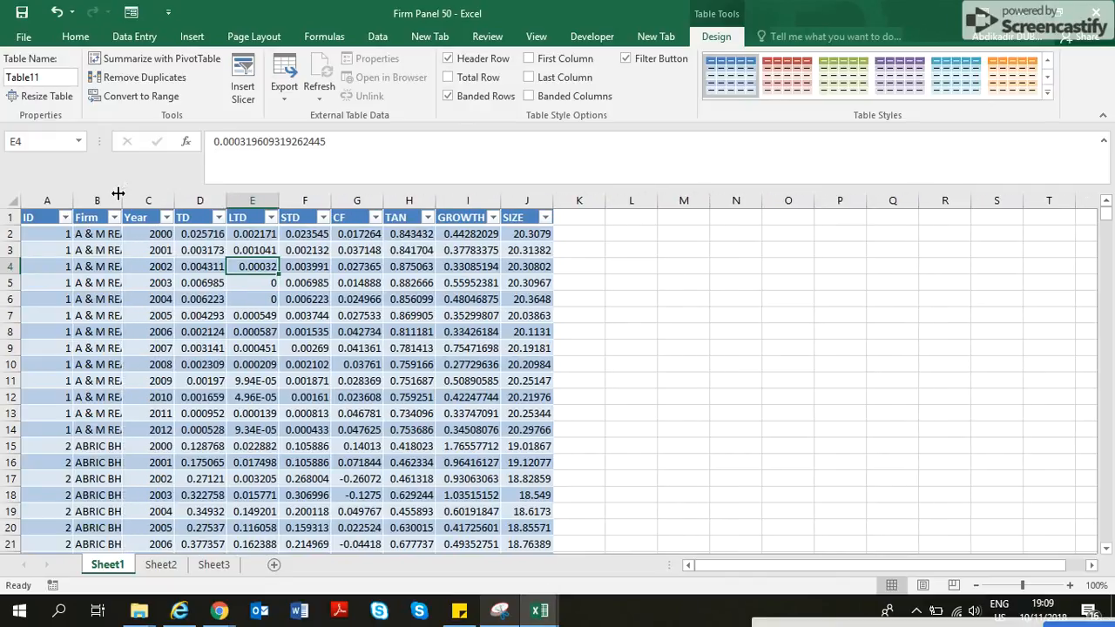
left_click(120, 400)
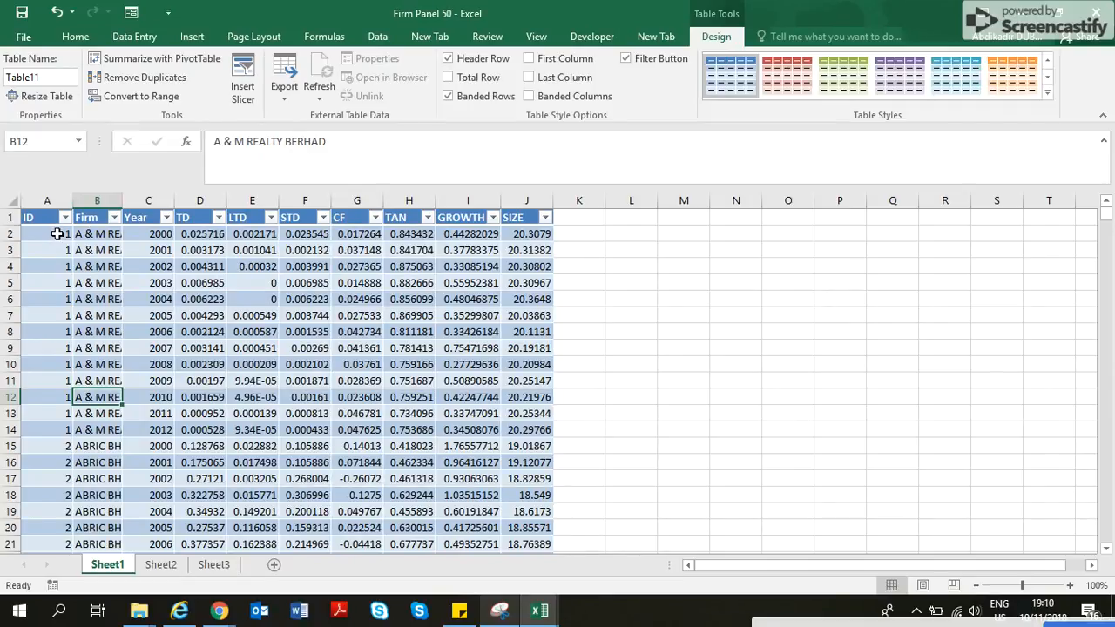
left_click_drag(87, 250, 90, 267)
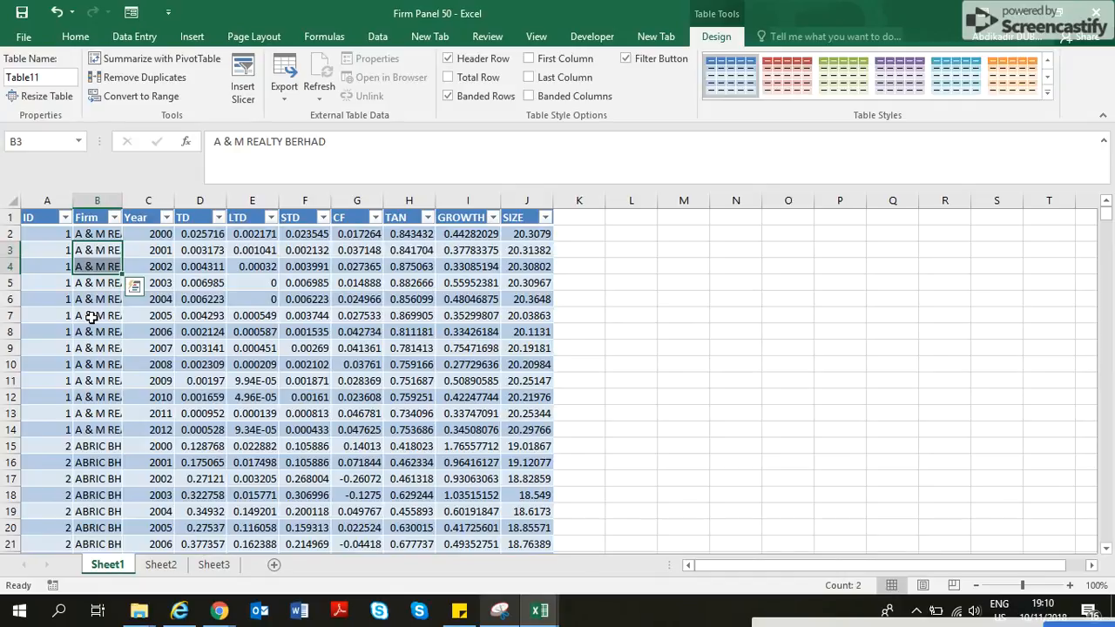
left_click(68, 250)
left_click(167, 329)
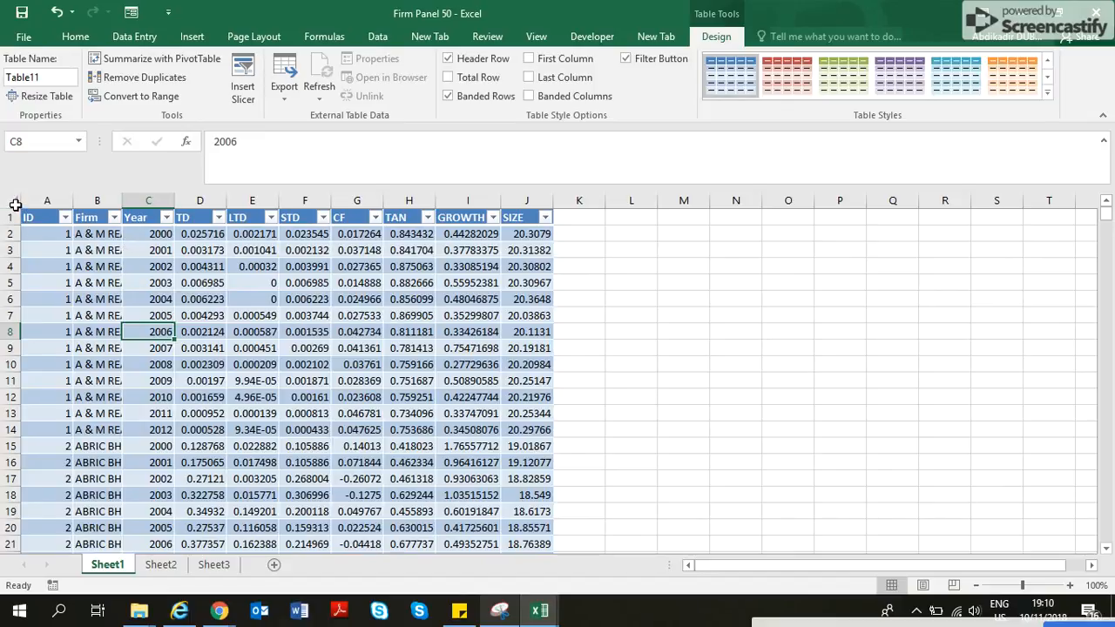
Try auto-fitting all column widths across the whole sheet, and undo the resizing.
left_click(11, 202)
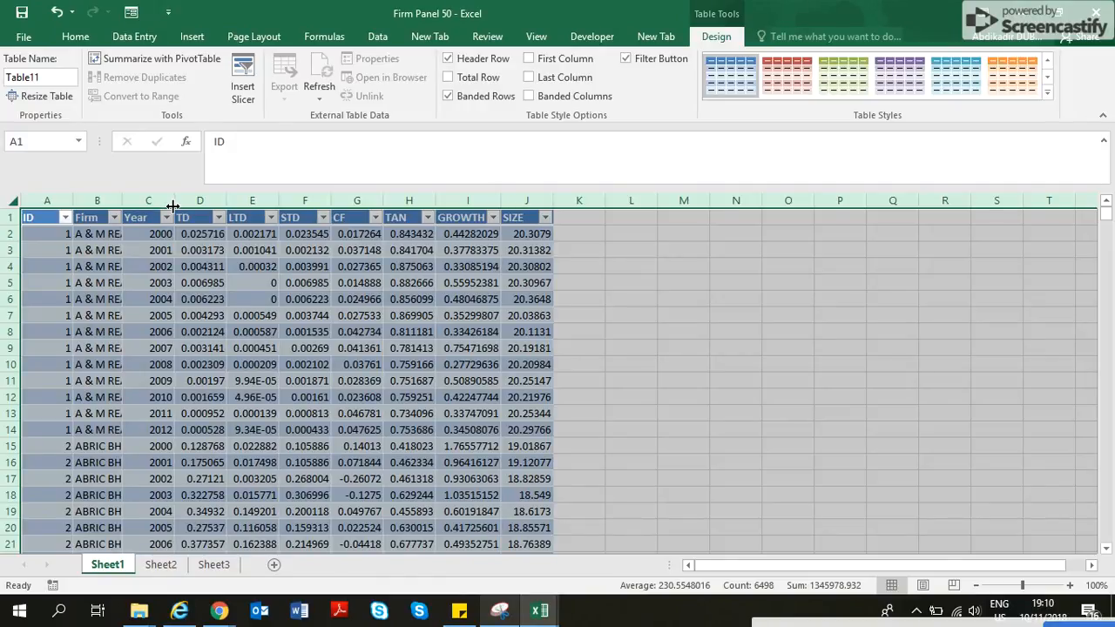
double_click(174, 205)
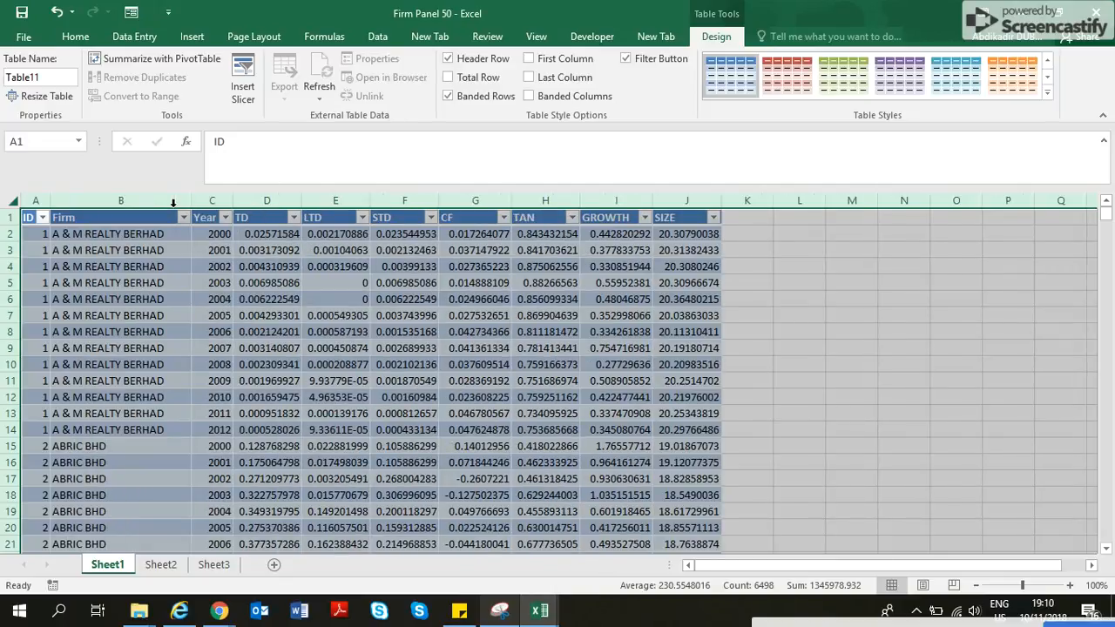
left_click(130, 317)
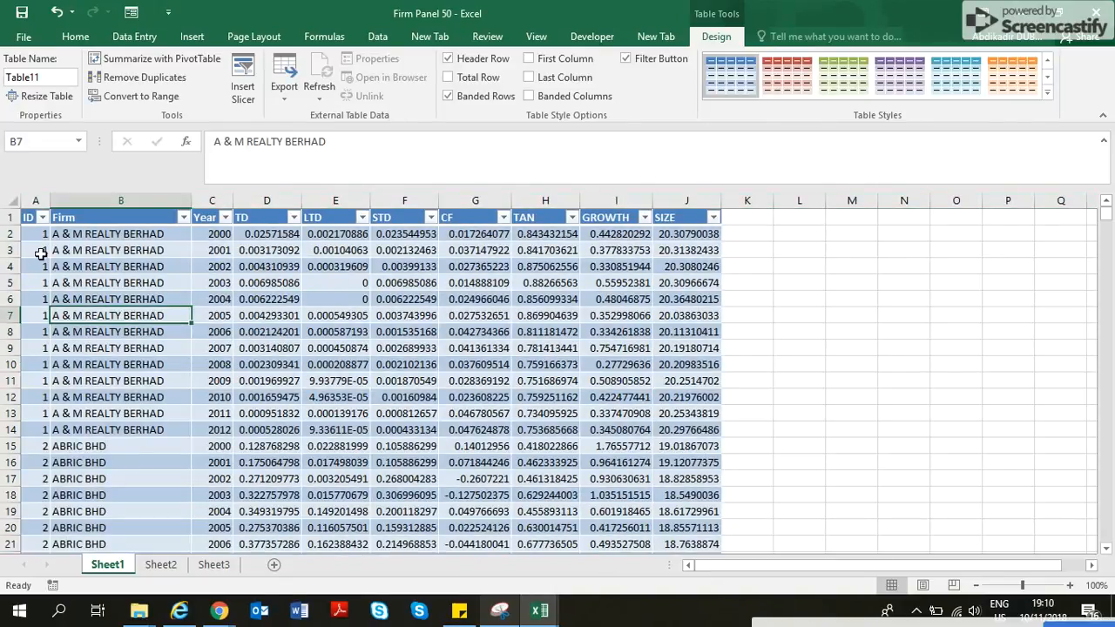
left_click(41, 253)
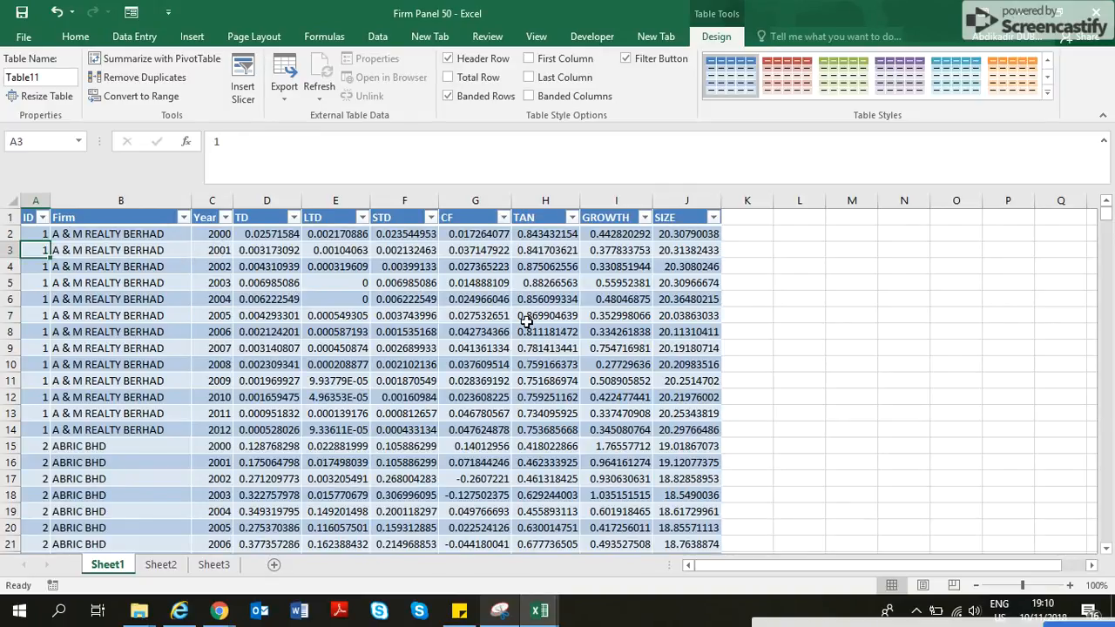
key("ctrl+z")
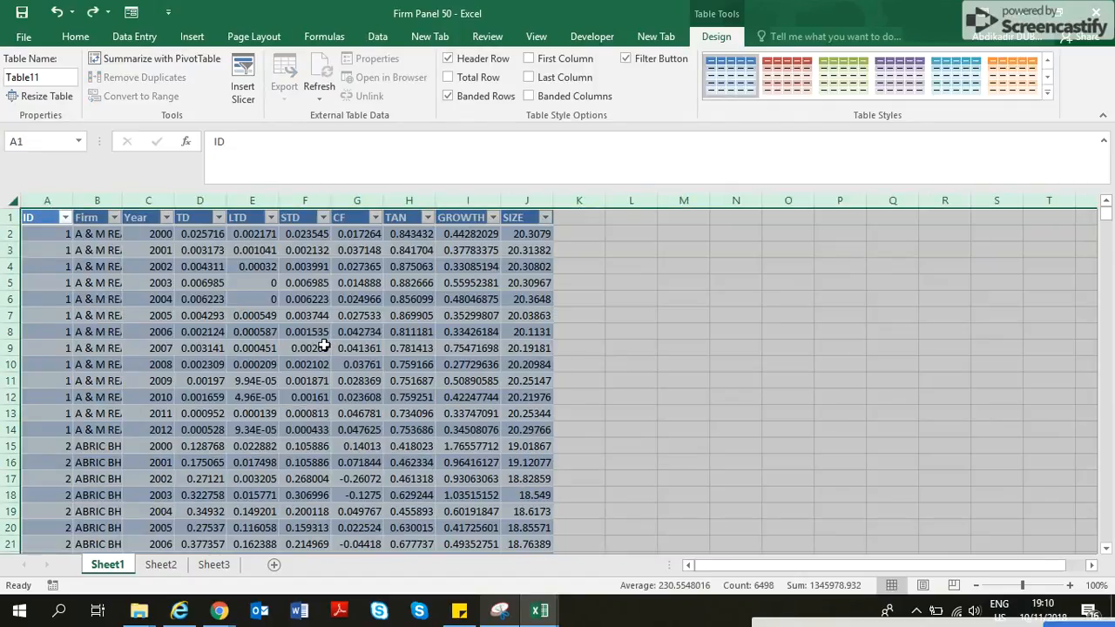
left_click(141, 348)
left_click(201, 332)
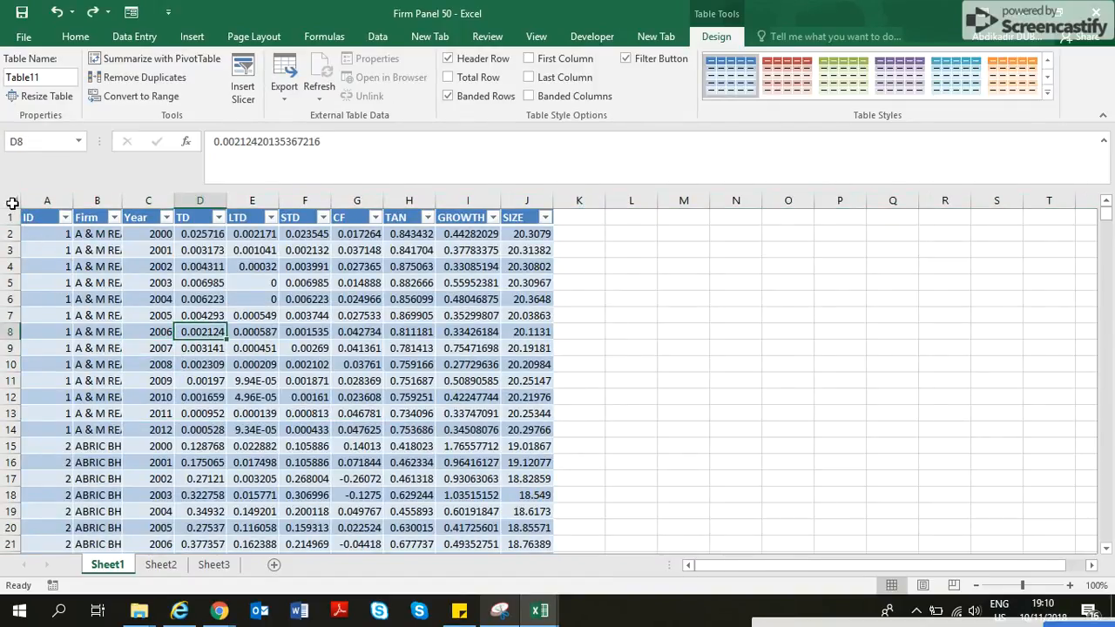
Select the whole sheet and auto-fit every column width to its contents.
left_click(10, 201)
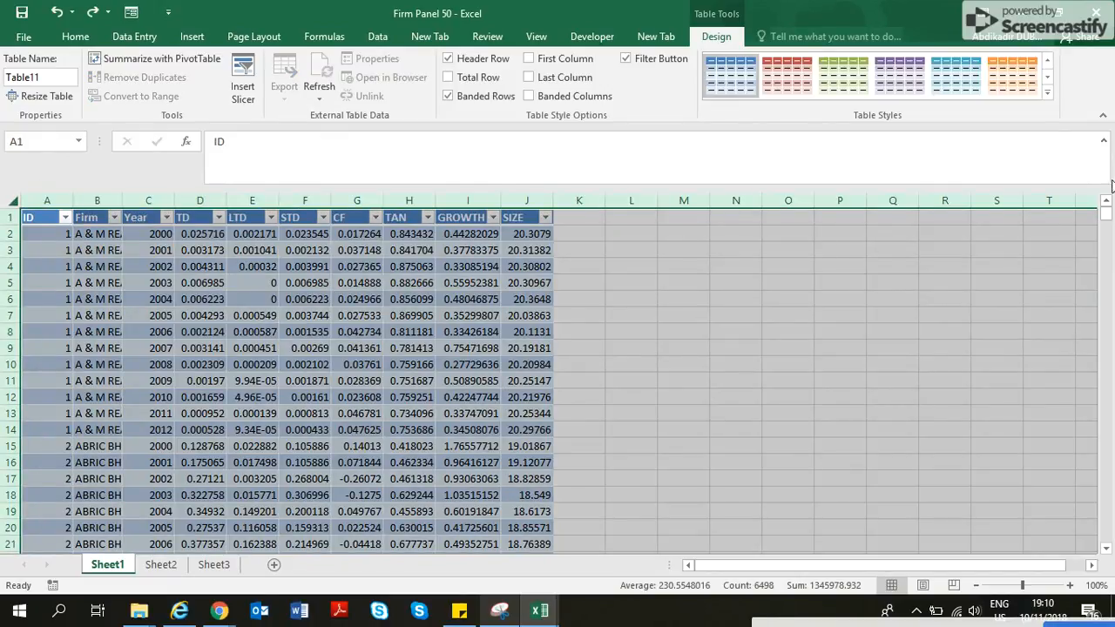
left_click_drag(1107, 219, 1098, 165)
double_click(225, 200)
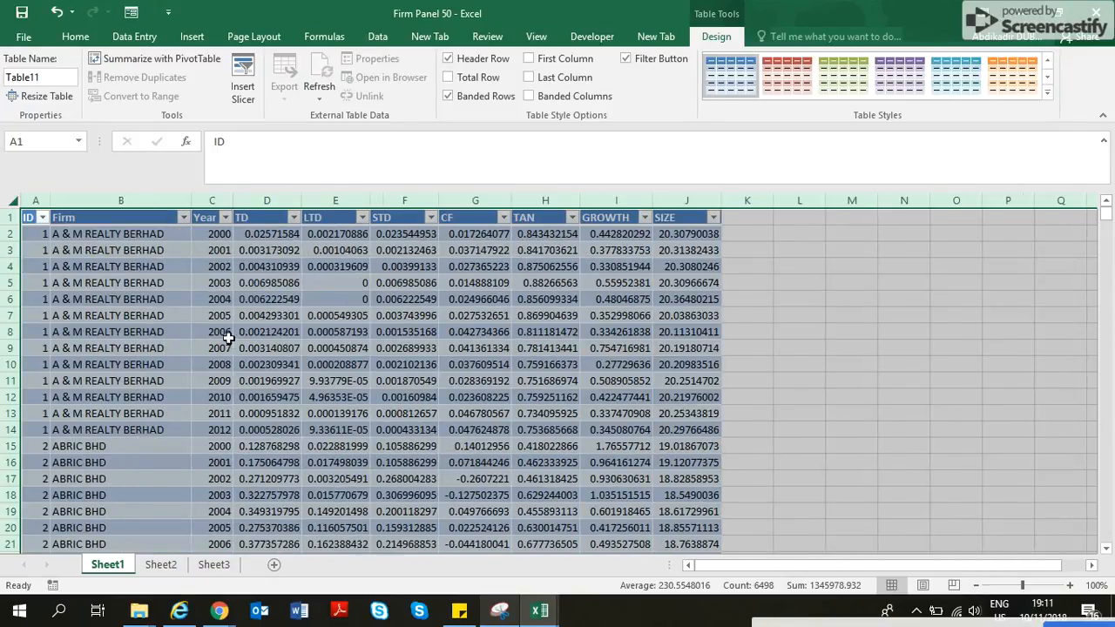
left_click(230, 347)
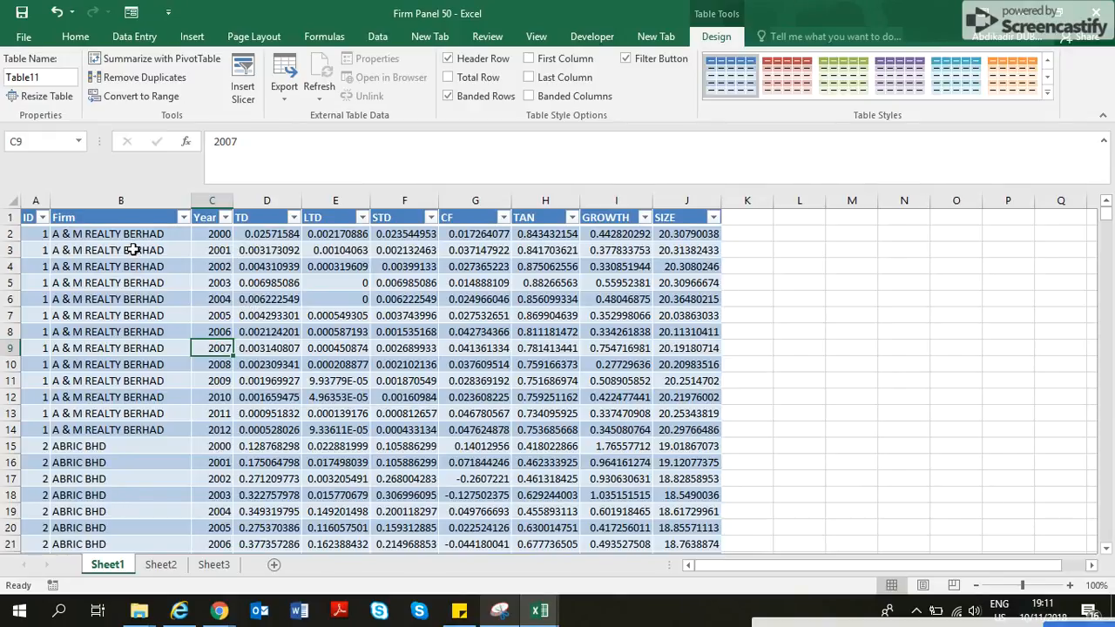
left_click(135, 251)
left_click(167, 332)
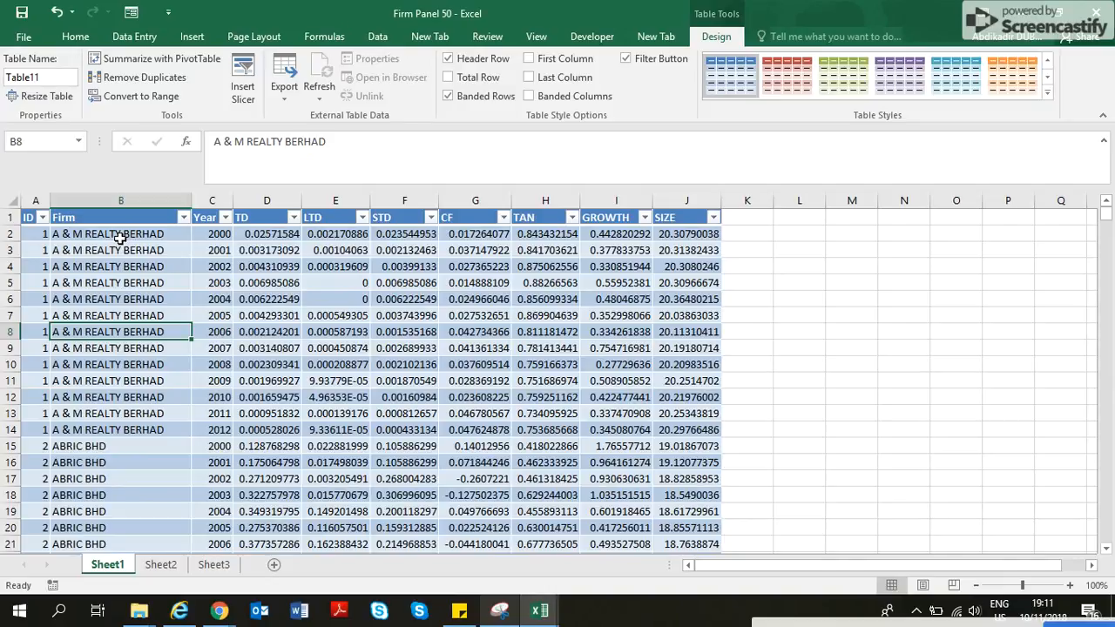
left_click(208, 297)
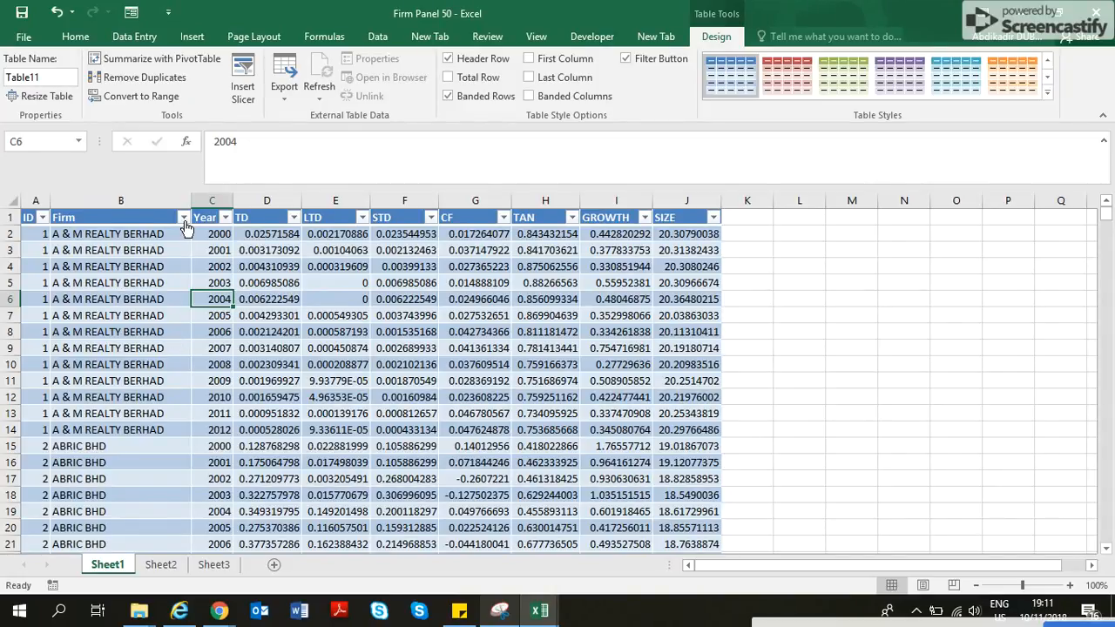
Look through the filter options of the Firm, TD and CF columns without applying any.
left_click(183, 217)
left_click(282, 270)
left_click(294, 217)
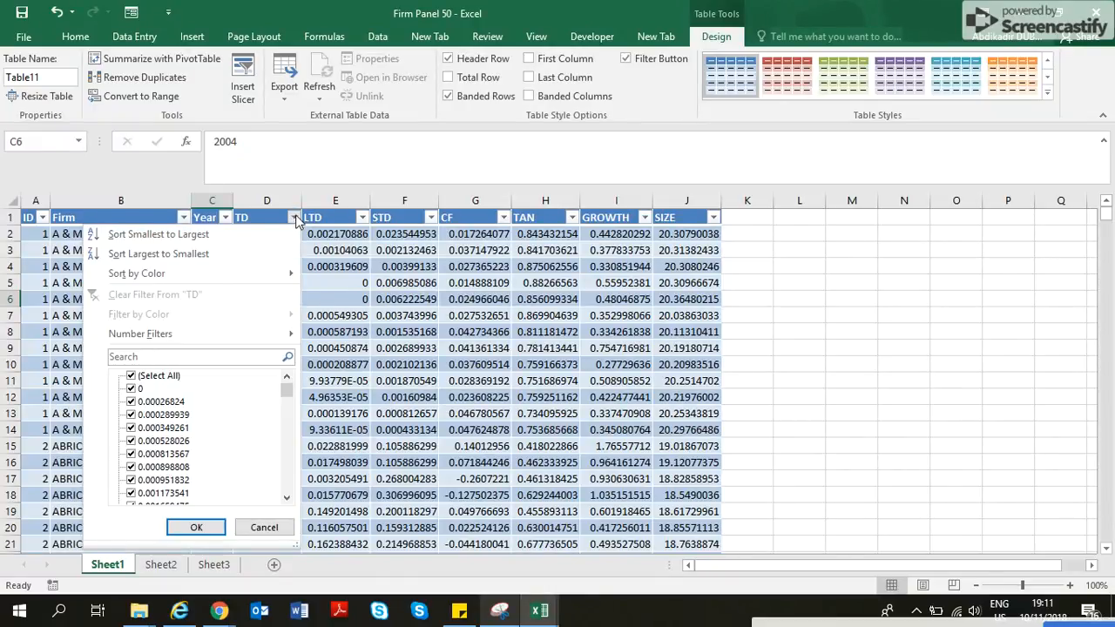
left_click(369, 350)
left_click(506, 219)
left_click(507, 219)
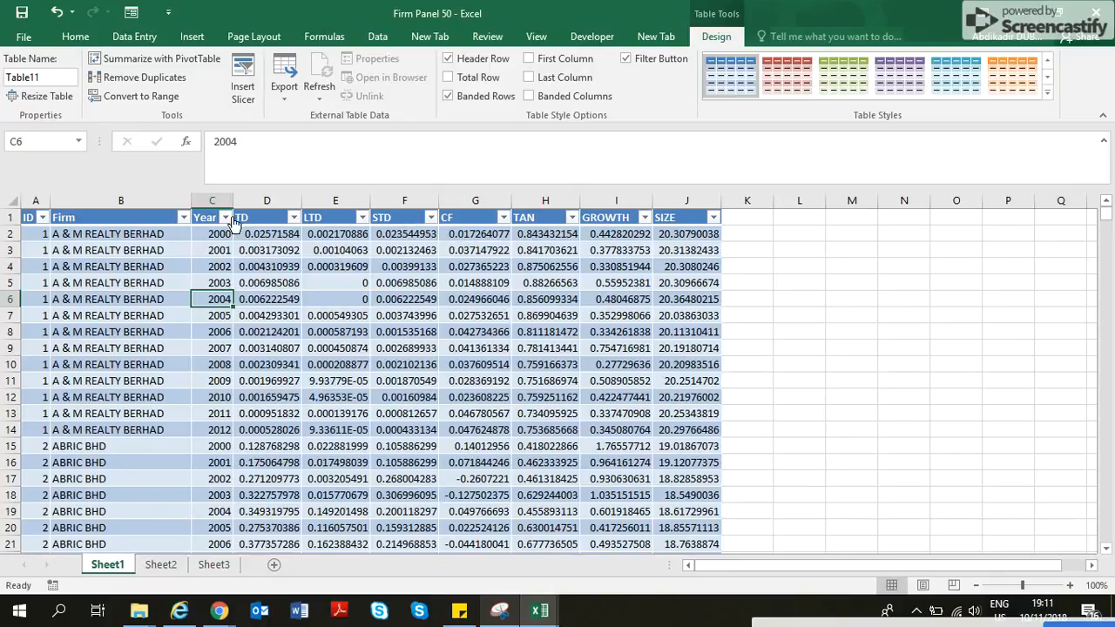
Filter the table by the Year column to show only the 2000 records.
left_click(226, 218)
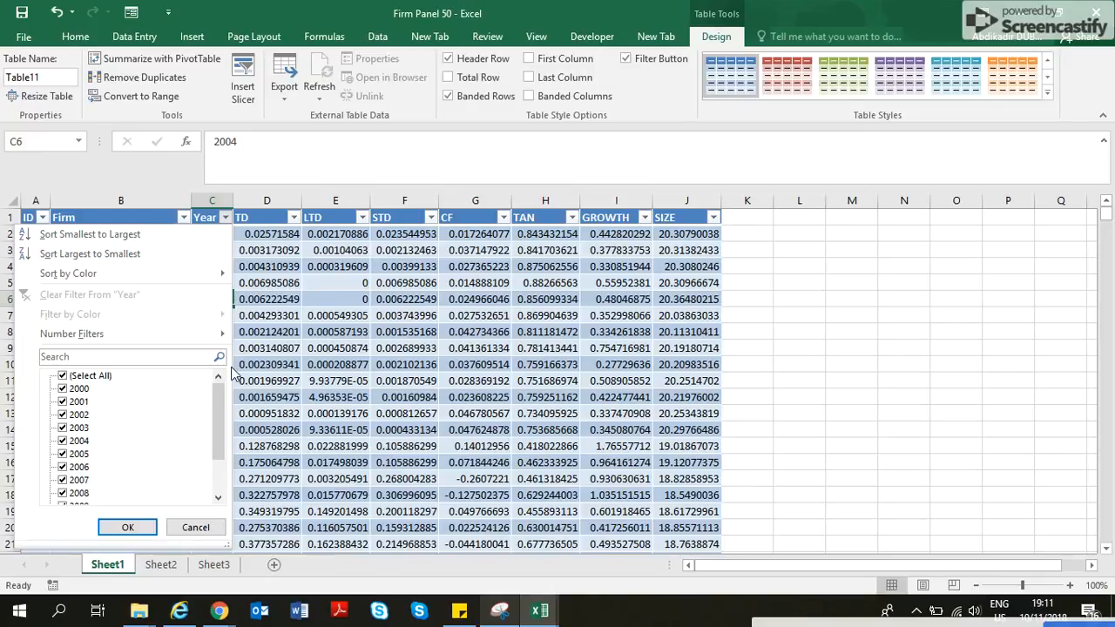
left_click_drag(216, 407, 218, 377)
left_click(75, 377)
left_click(77, 388)
left_click(127, 527)
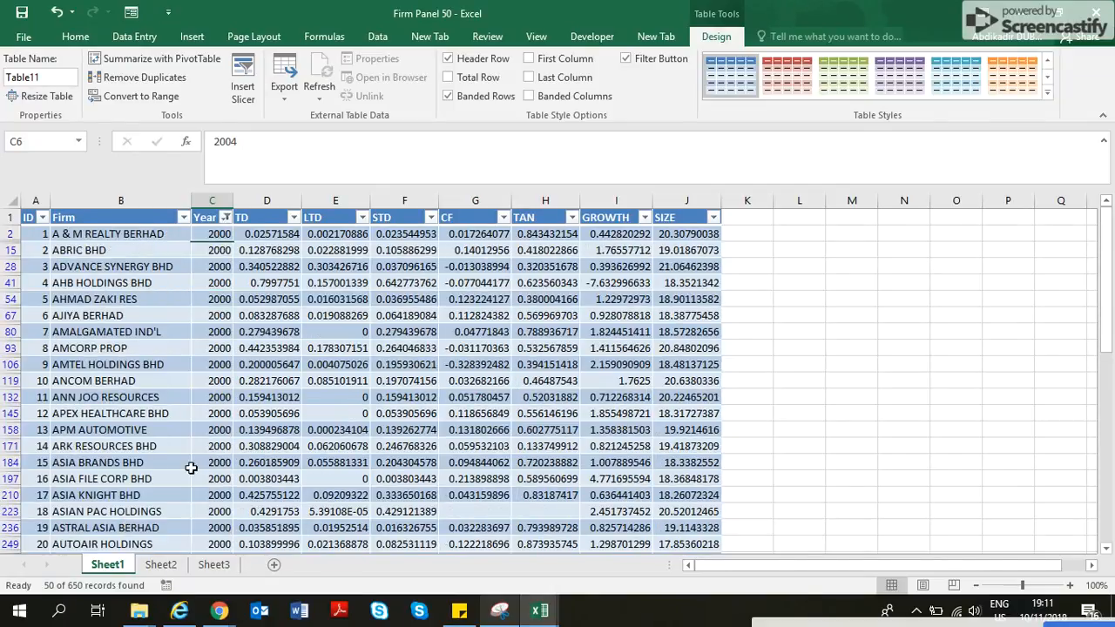
left_click(246, 349)
left_click_drag(220, 251, 253, 39)
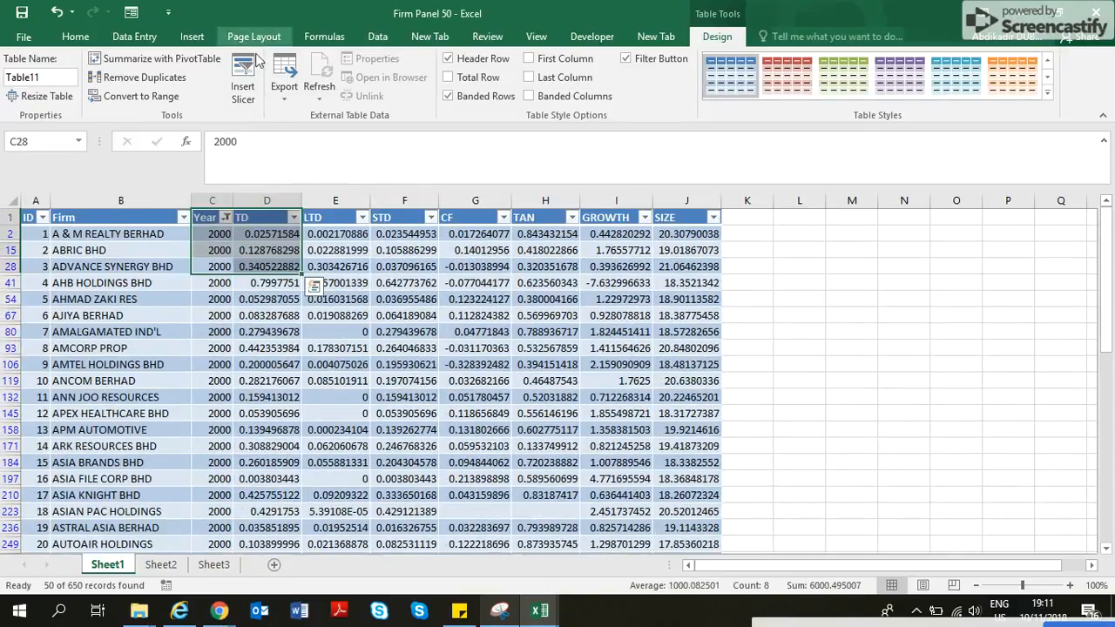
Change the Year column filter to show only the 2001 records instead of 2000.
left_click(226, 217)
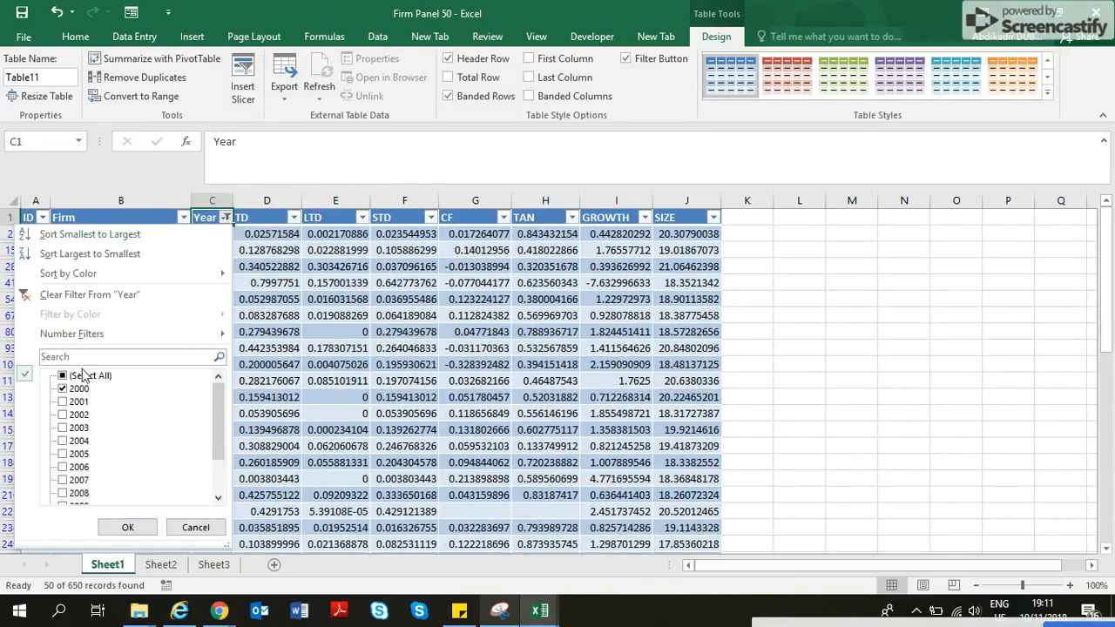
left_click(64, 391)
left_click(65, 402)
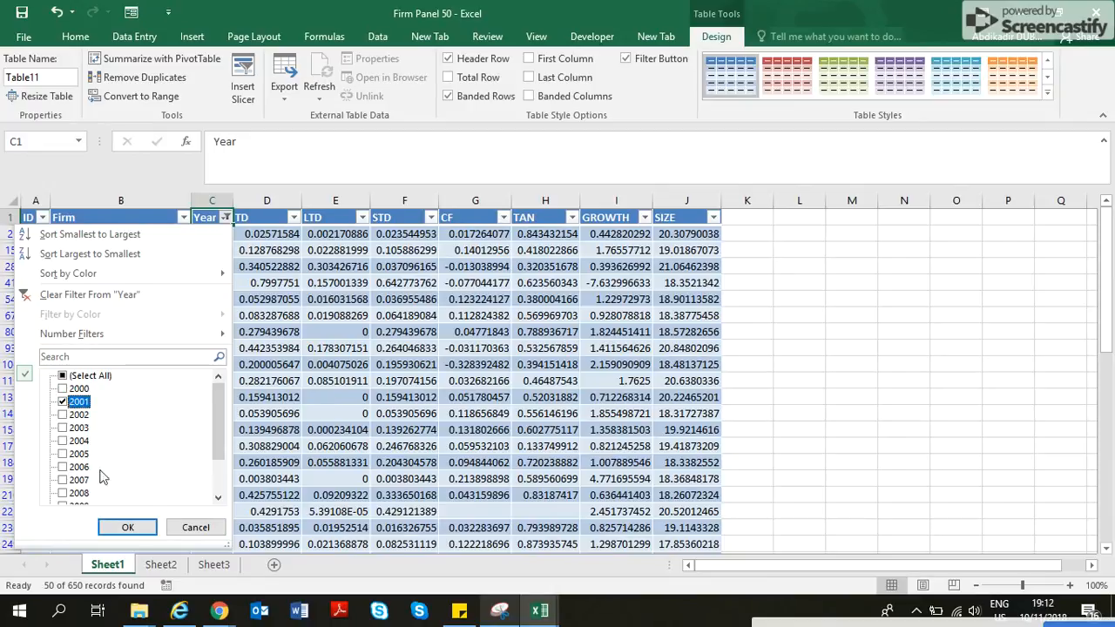
left_click(123, 529)
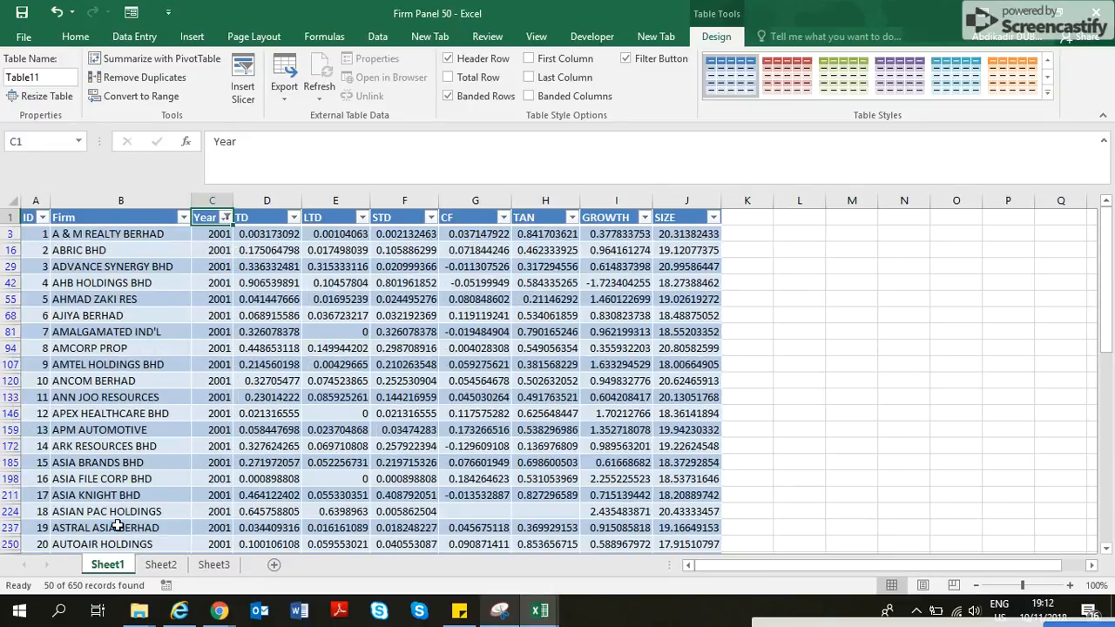
left_click(238, 446)
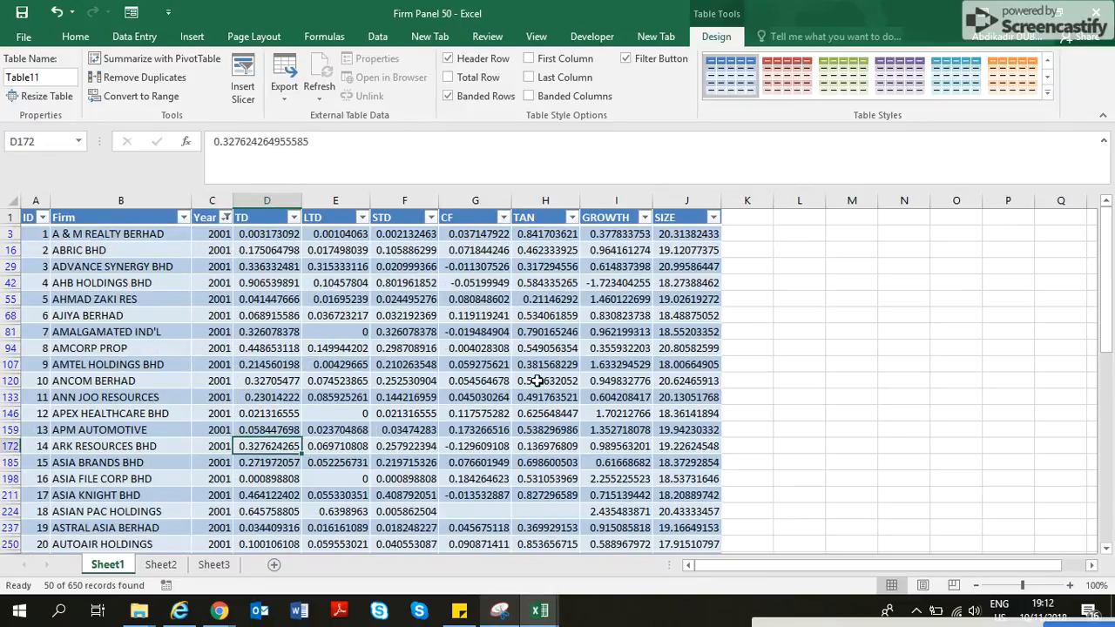
left_click(427, 462)
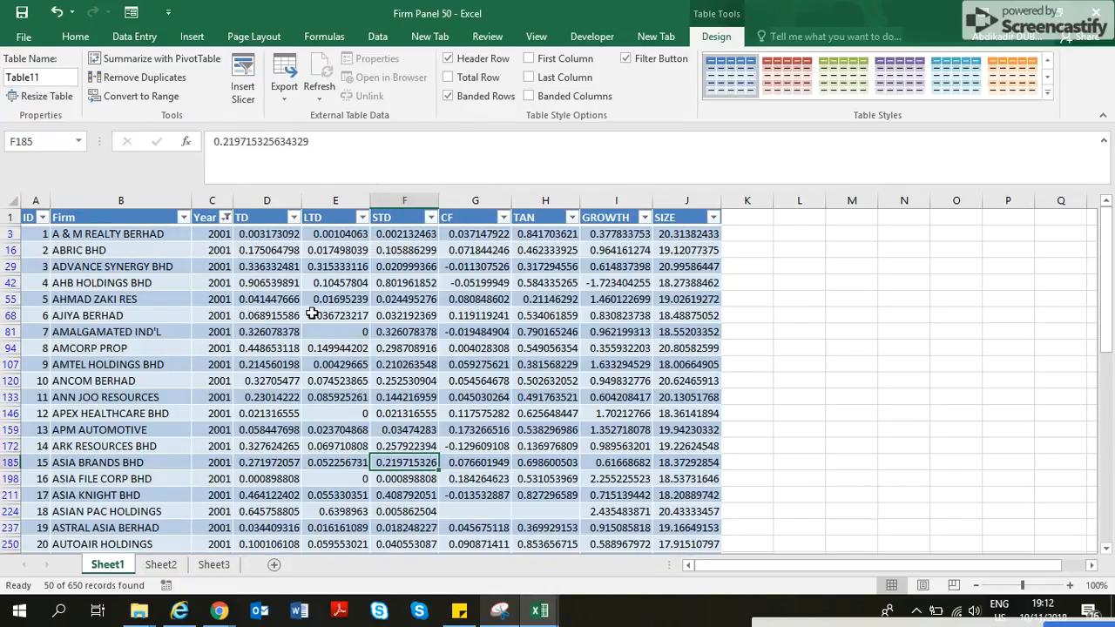
left_click(223, 317)
left_click(281, 365)
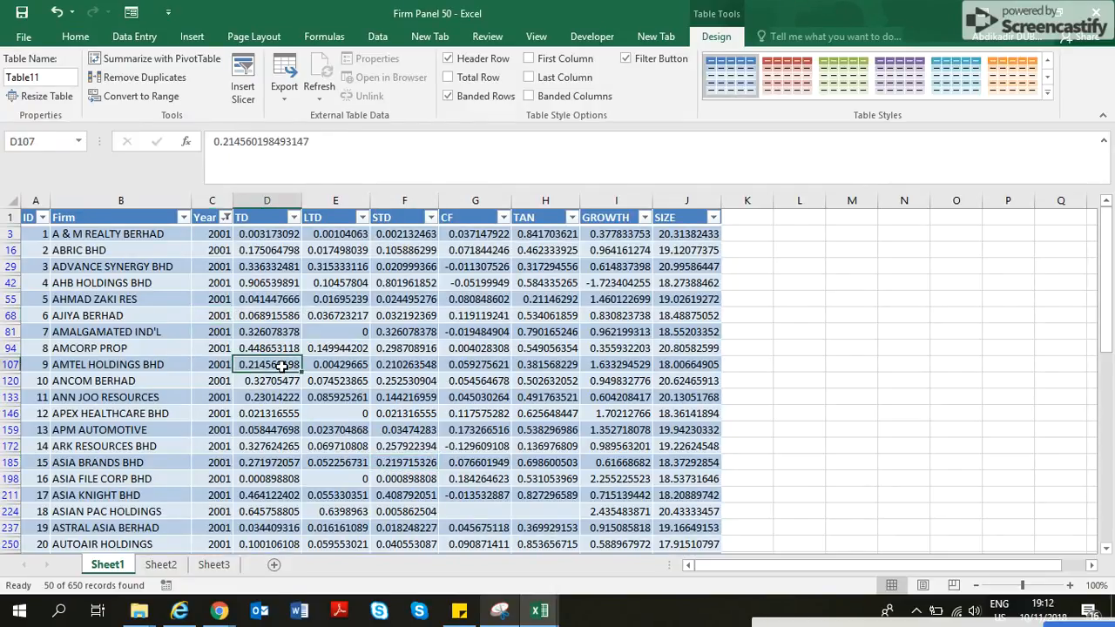